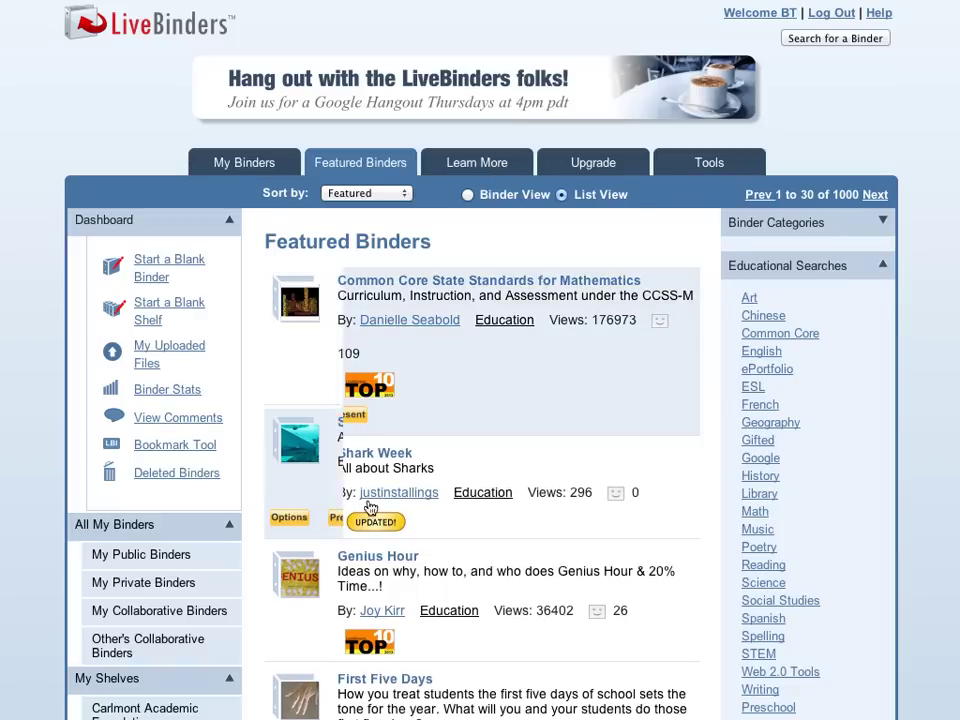
- Open the featured Genius Hour binder and look through its Professional Literature tab and neighbouring tabs
mouse_move(371, 558)
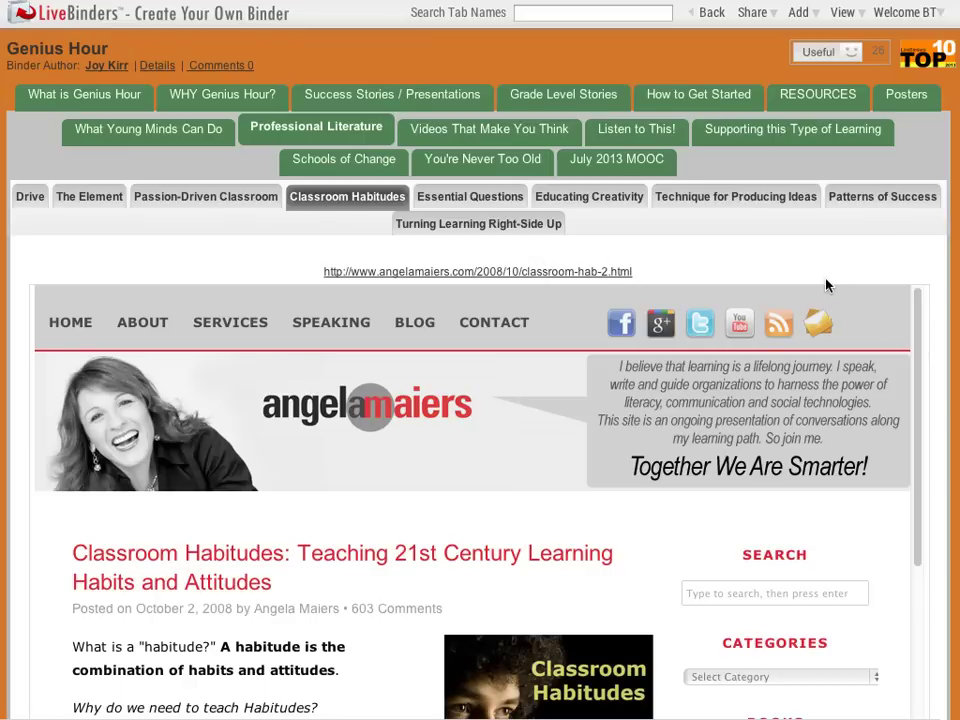
drag(918, 342, 900, 257)
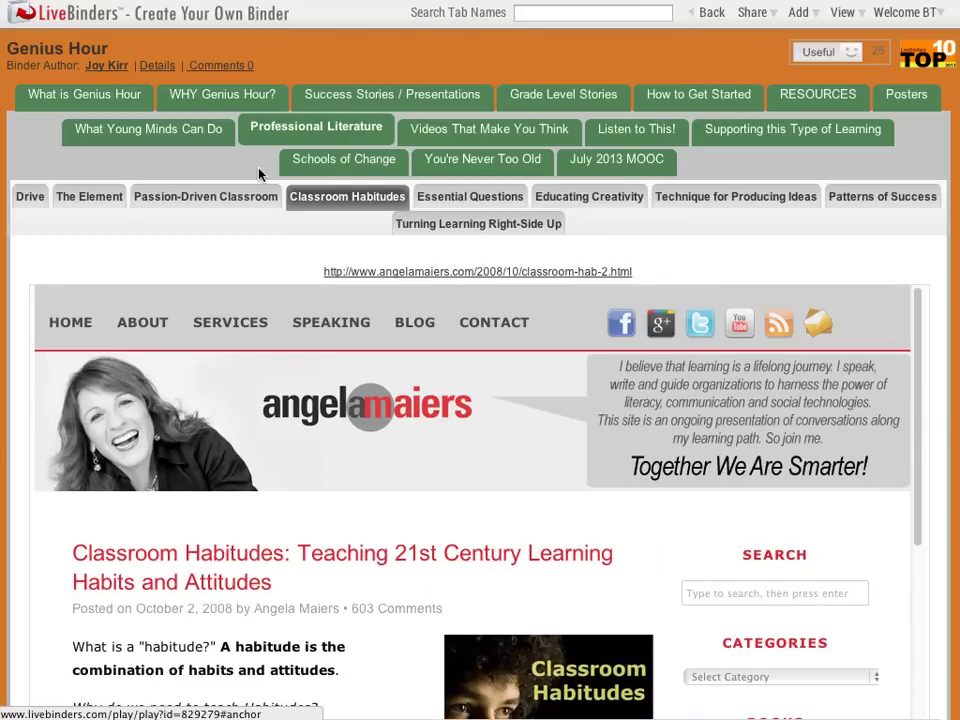
click(486, 128)
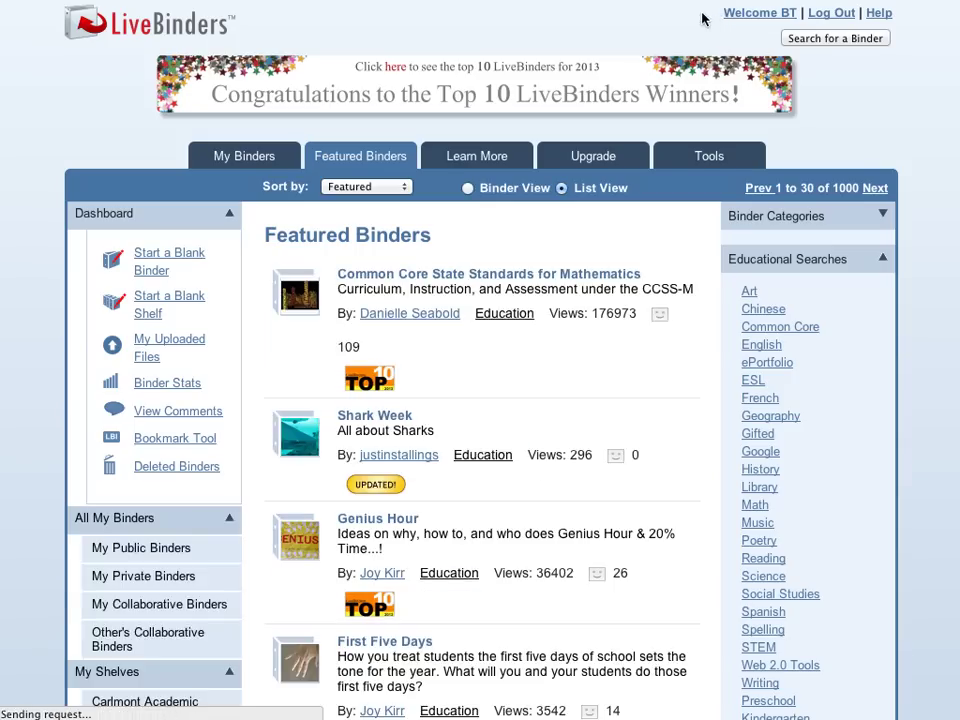
- Start a blank binder named "My New Binder" and set its category to Education
click(150, 264)
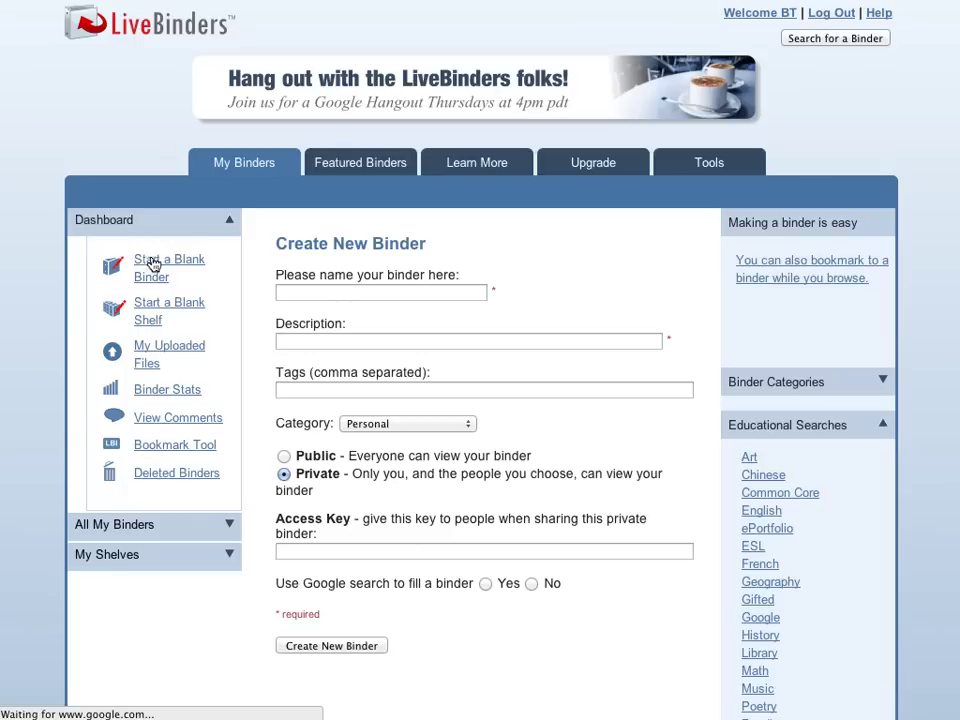
click(343, 290)
text(My New Binder)
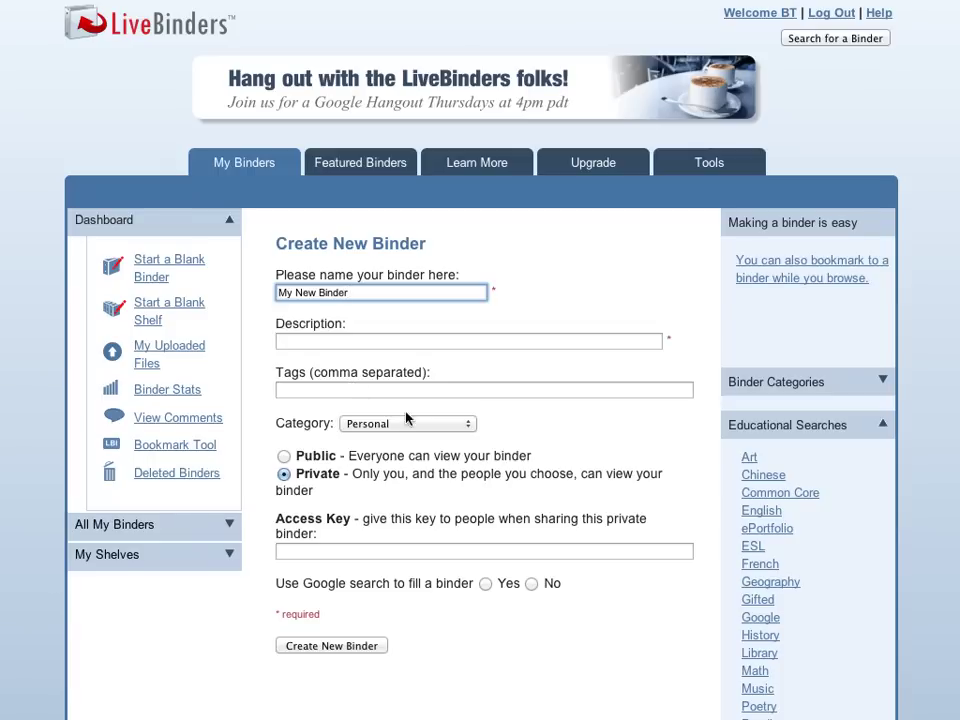
click(463, 425)
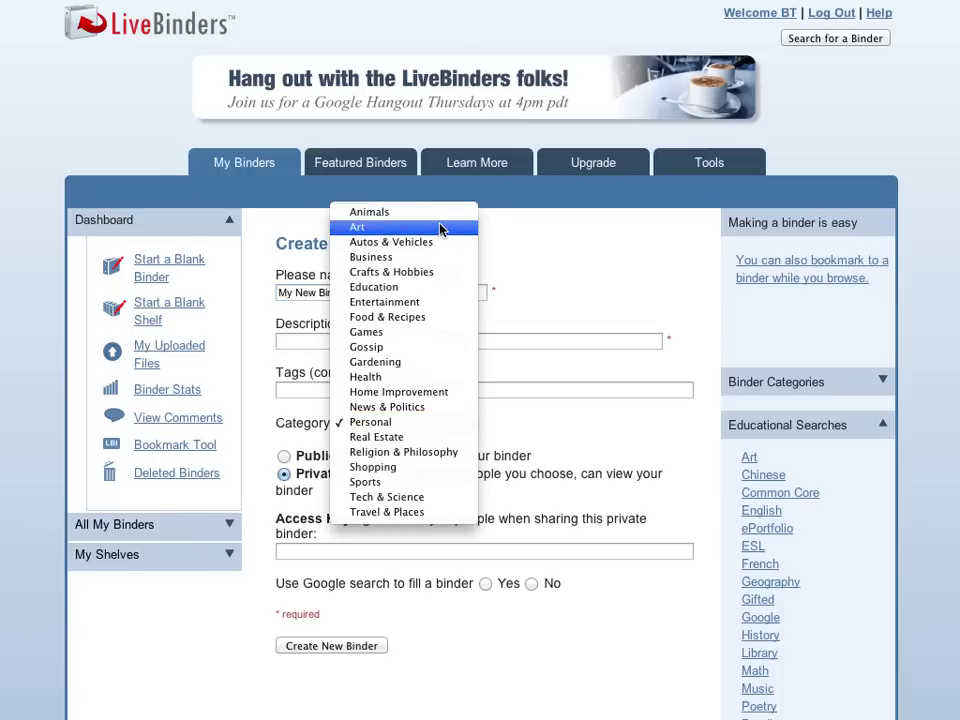
click(440, 291)
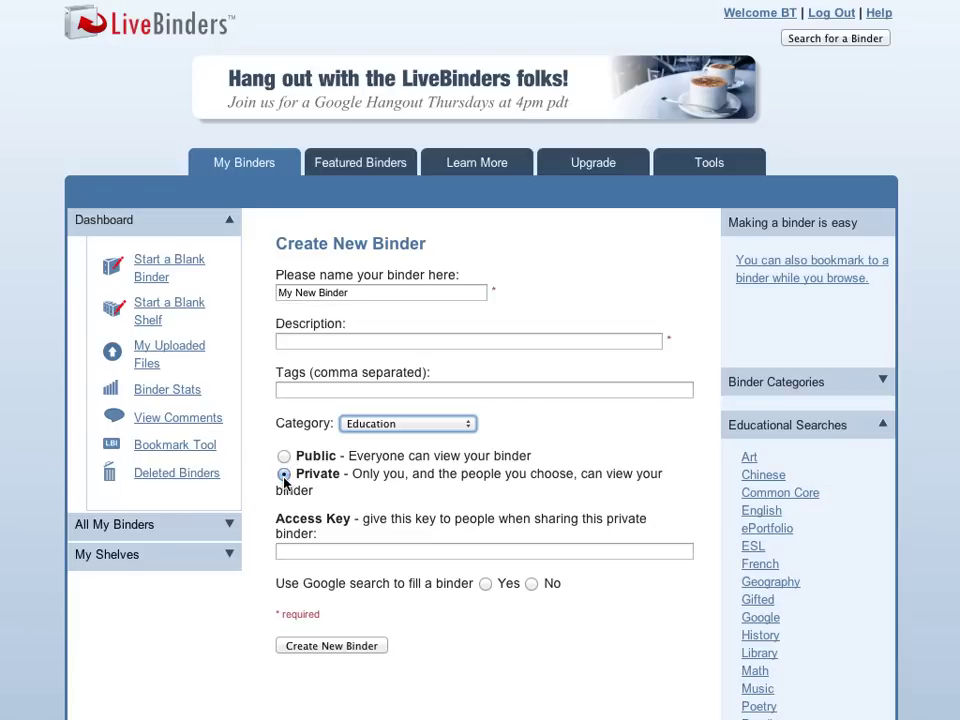
- Create the private binder without an access key and without using Google search to fill it
click(297, 552)
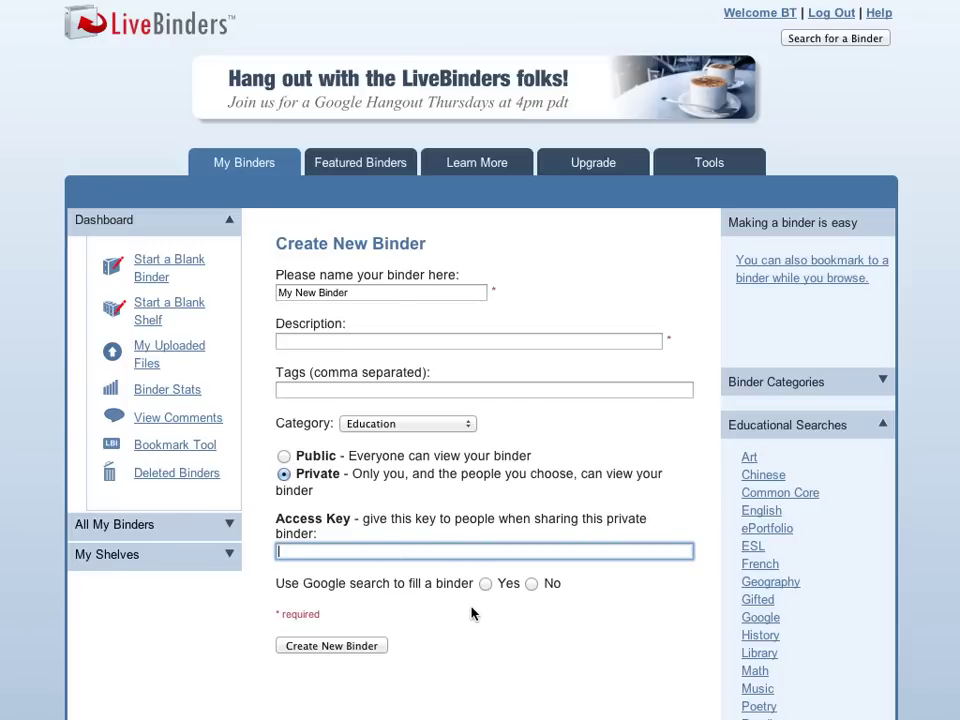
click(485, 584)
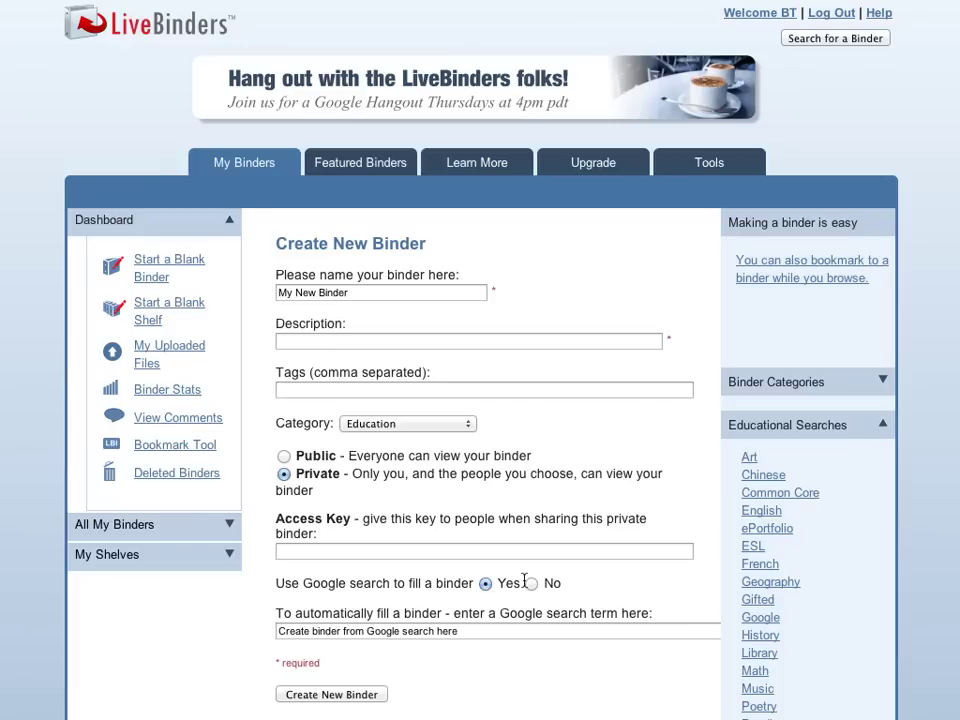
click(532, 583)
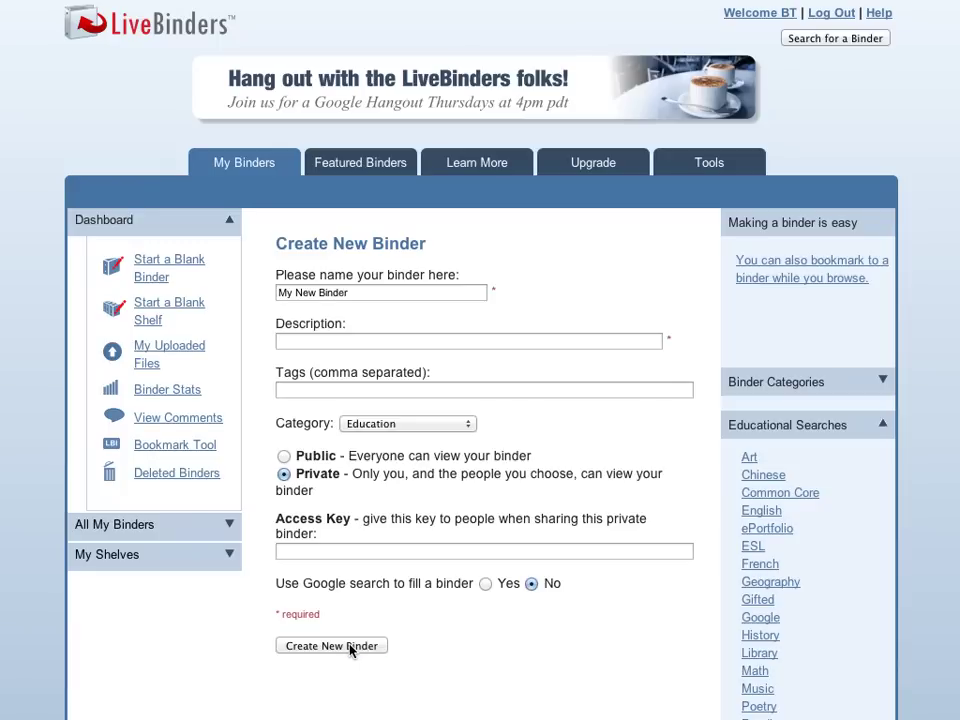
click(350, 646)
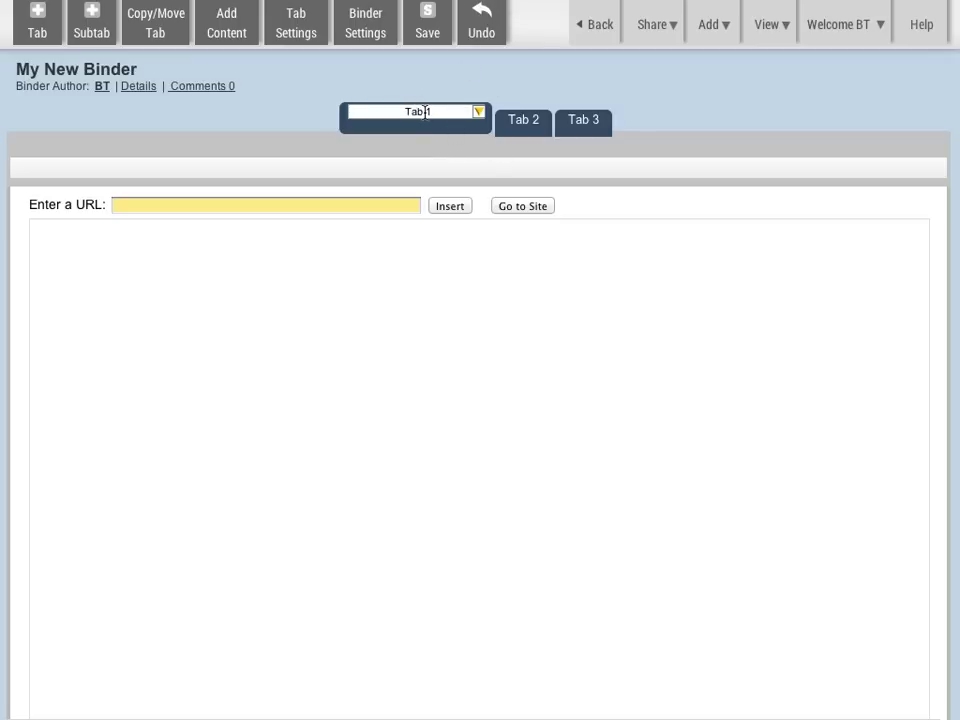
click(347, 206)
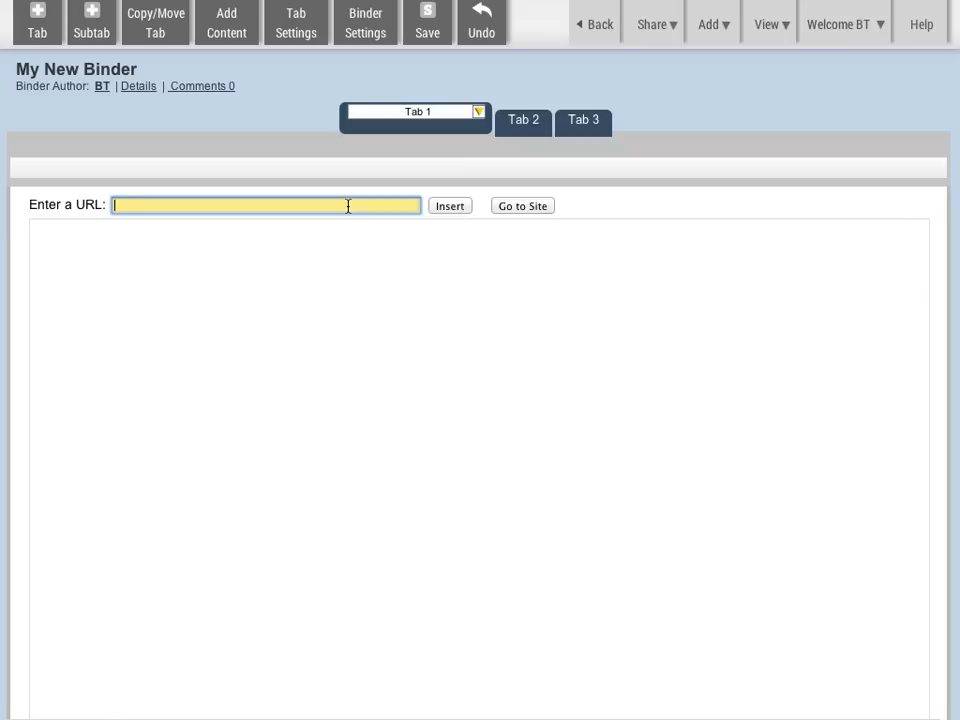
text(www.kidblog.org)
key(Return)
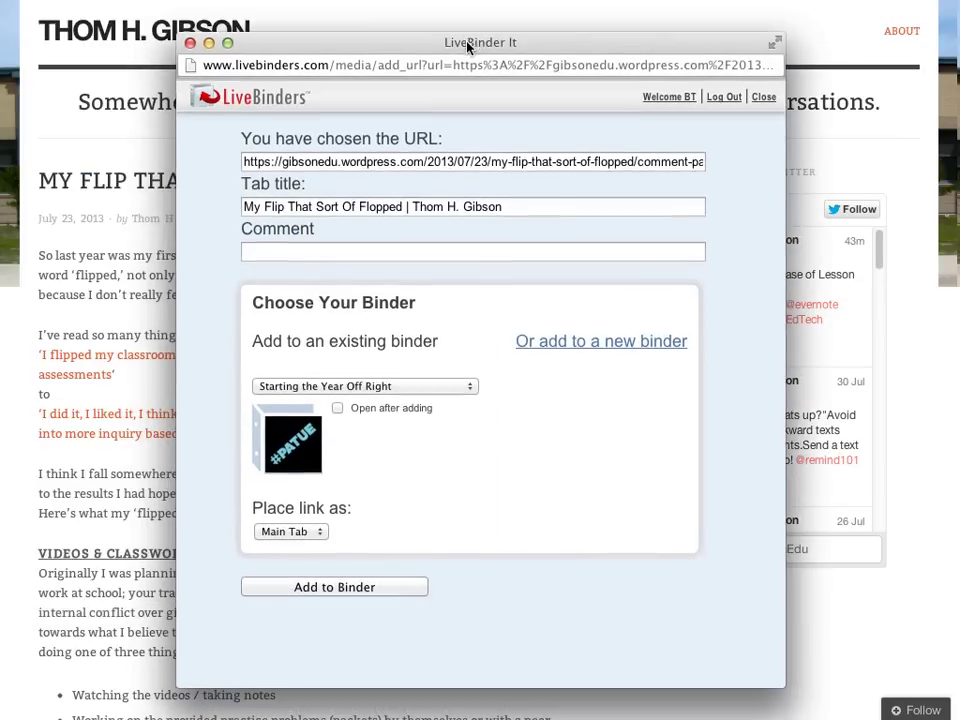
- Add the "My Flip That Sort Of Flopped" blog post to My New Binder as a main tab and view it there
click(471, 390)
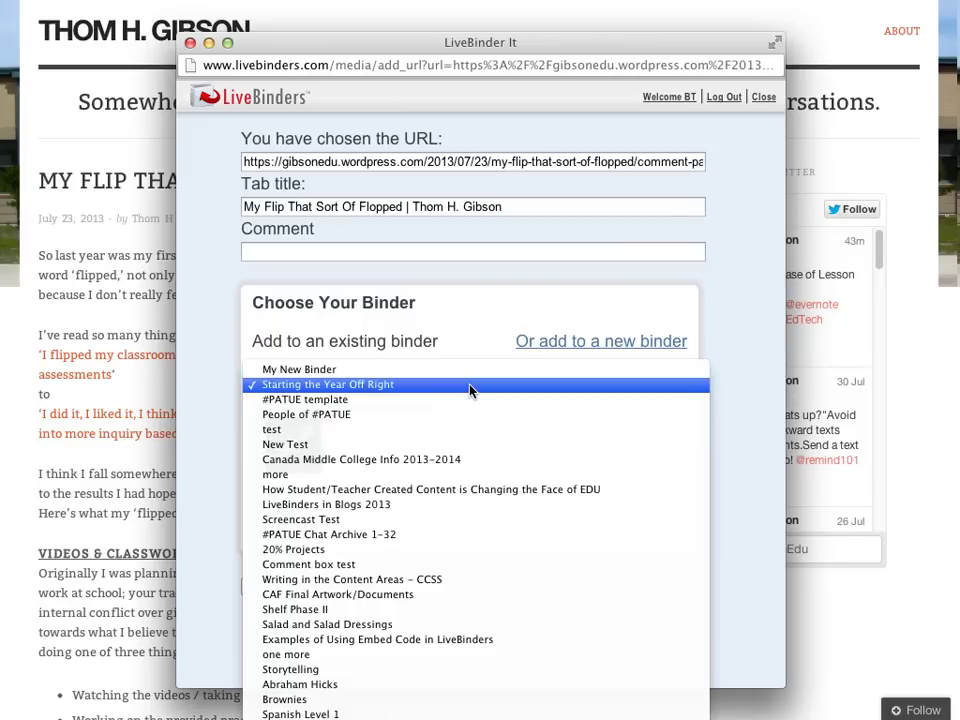
click(463, 371)
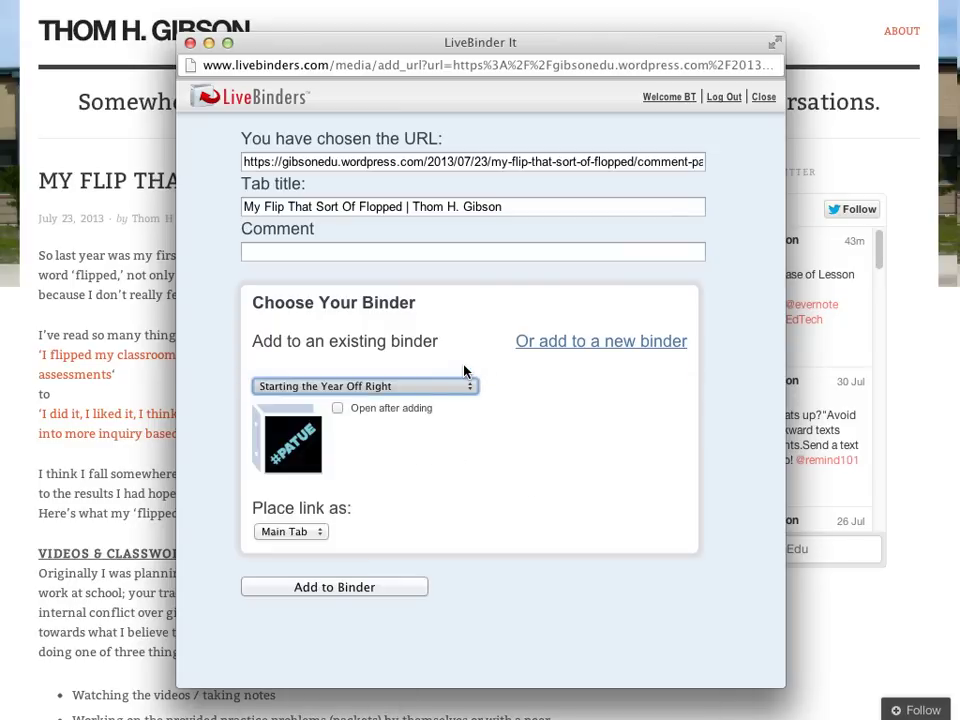
click(366, 587)
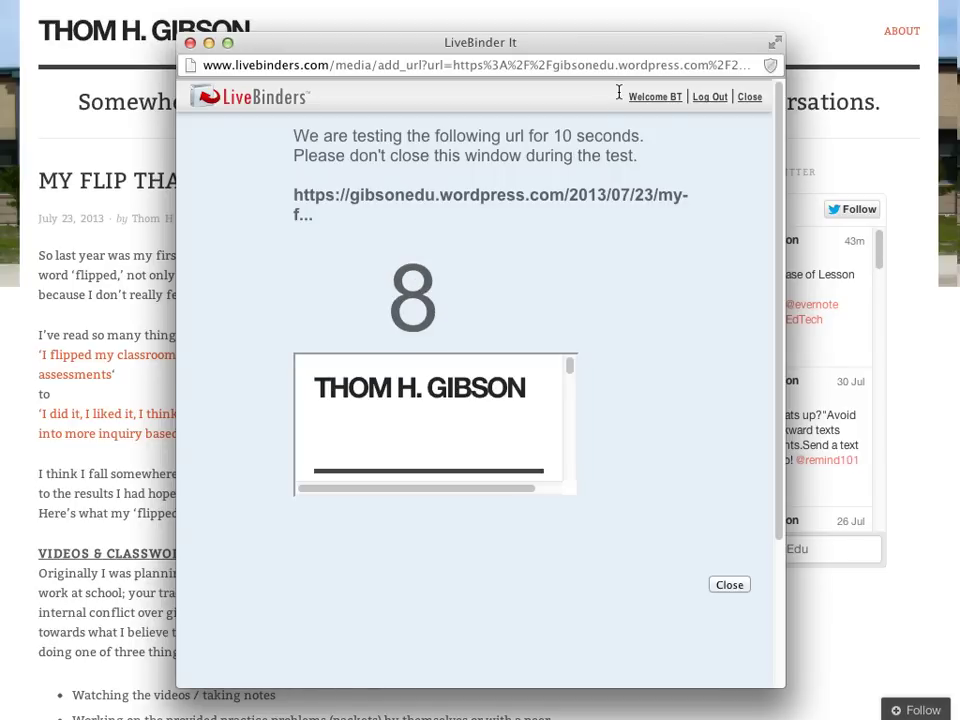
scroll(619, 203, down, 3)
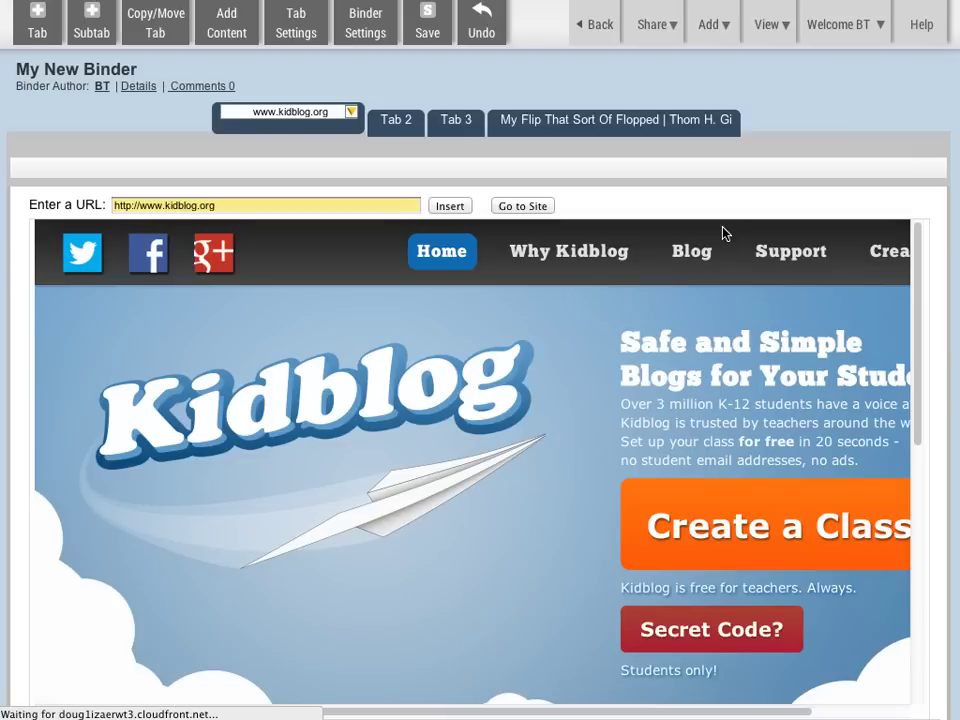
click(686, 121)
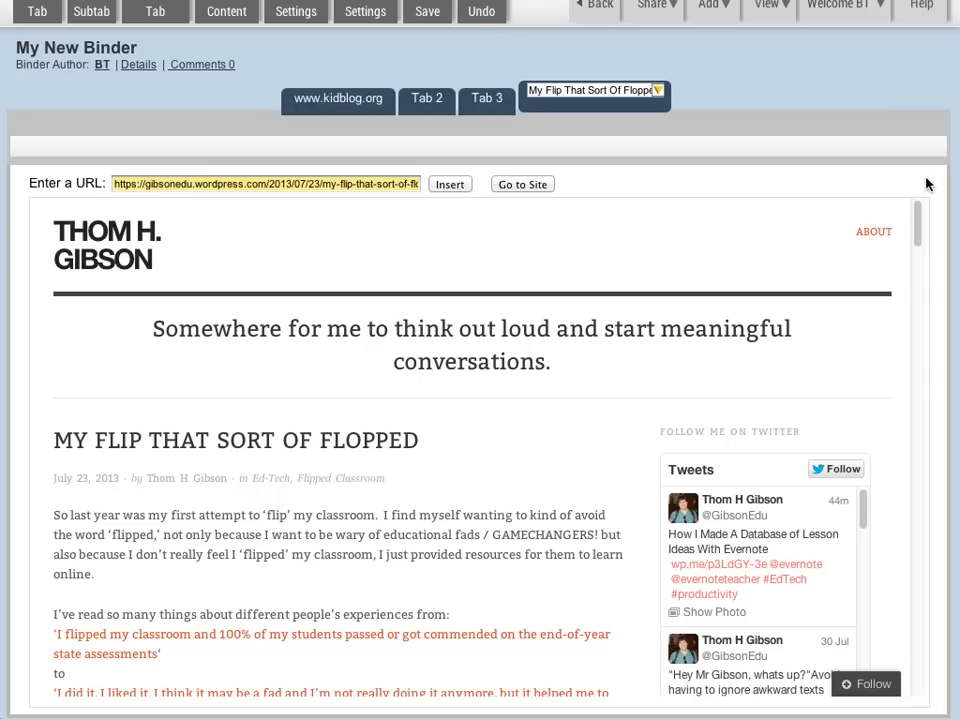
click(338, 98)
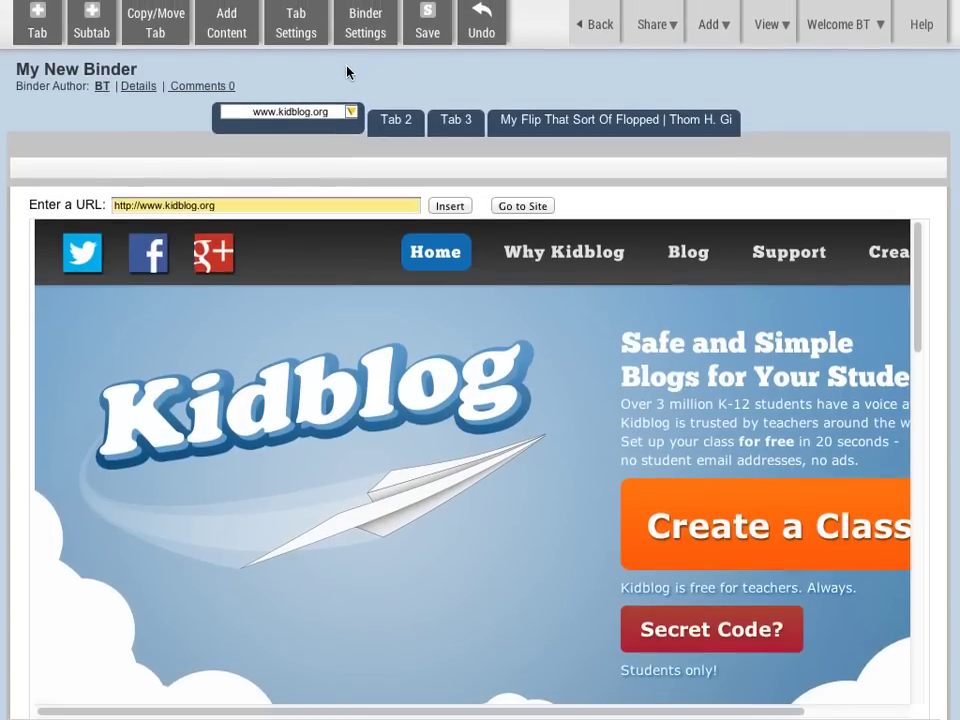
click(41, 32)
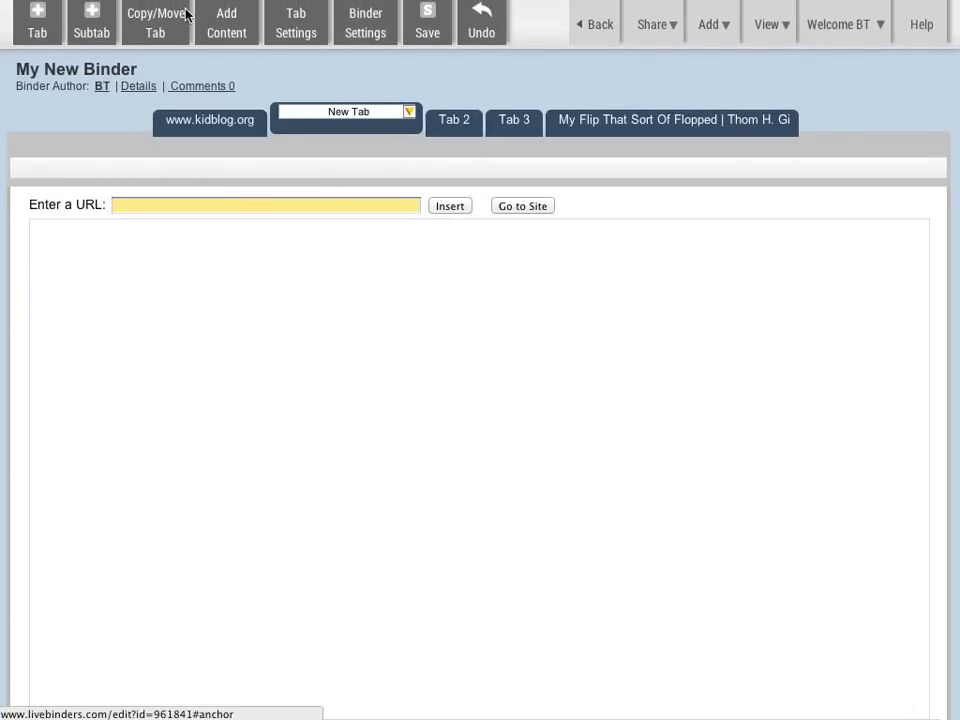
click(89, 28)
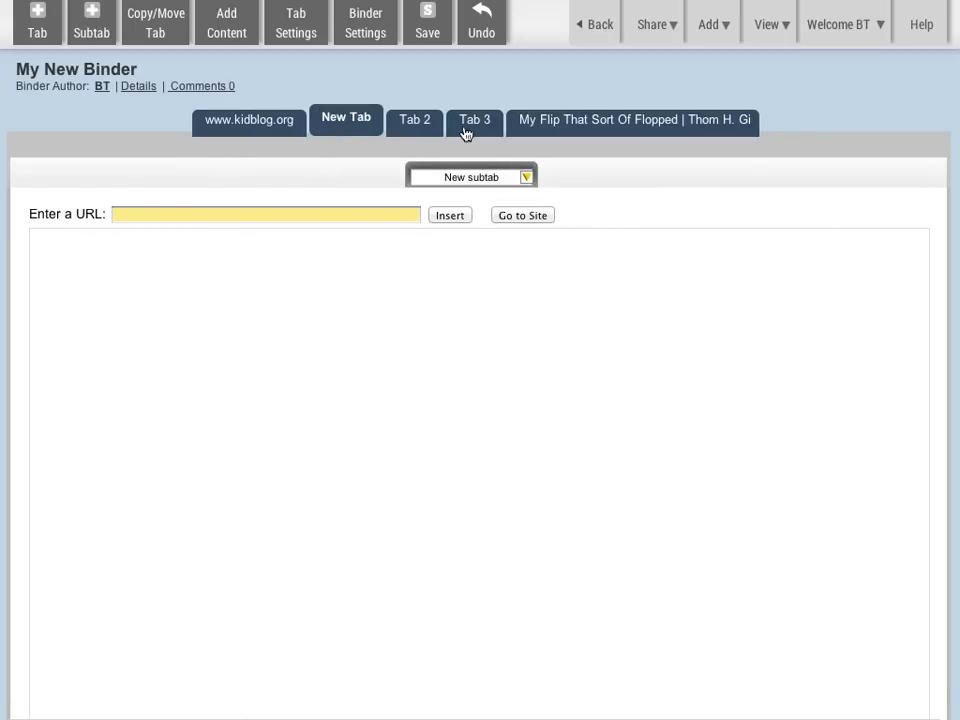
click(281, 125)
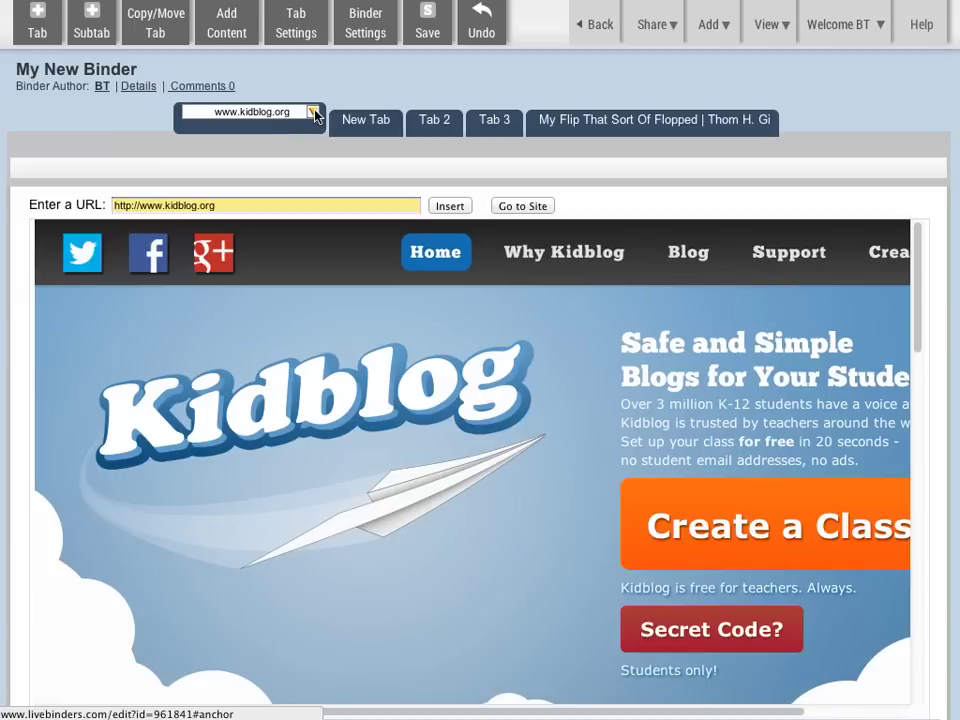
click(313, 112)
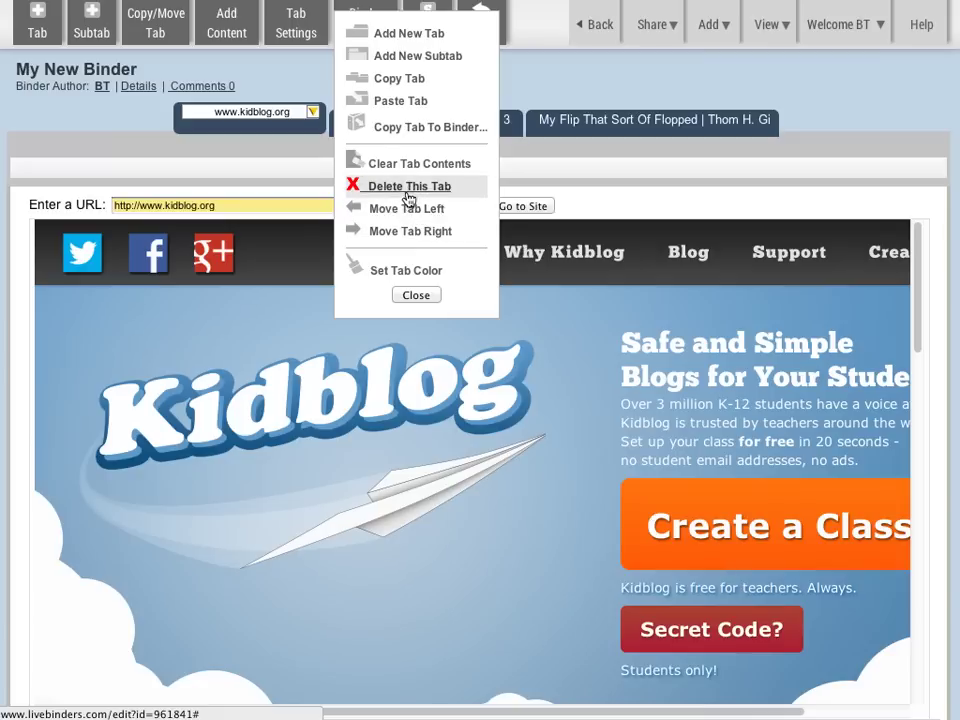
click(415, 296)
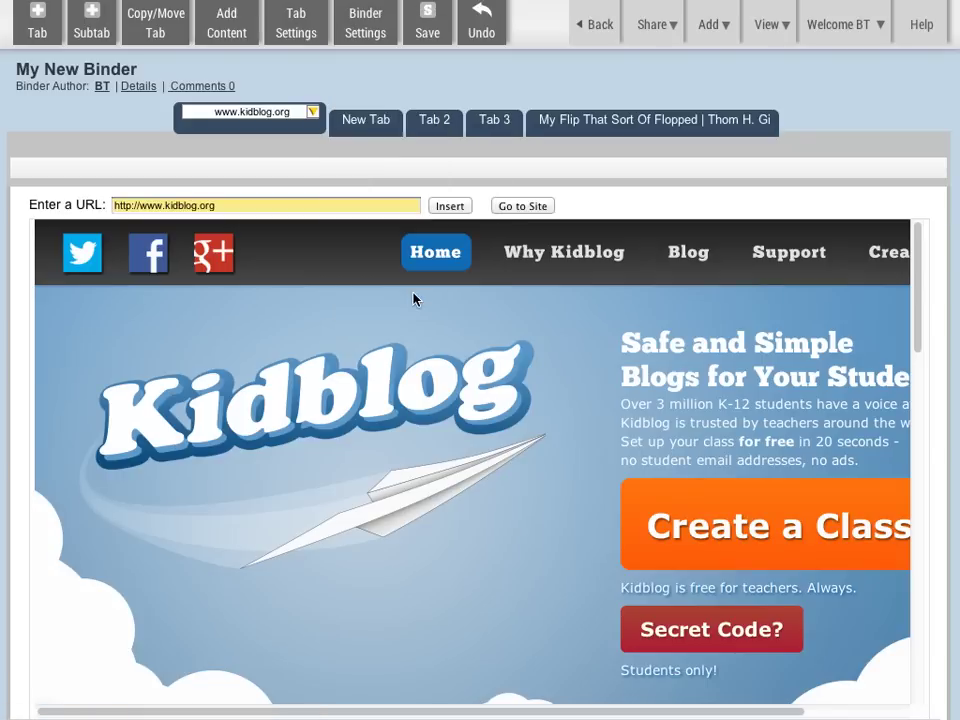
- Open the Add Content options for New Tab and show the file upload settings
click(381, 125)
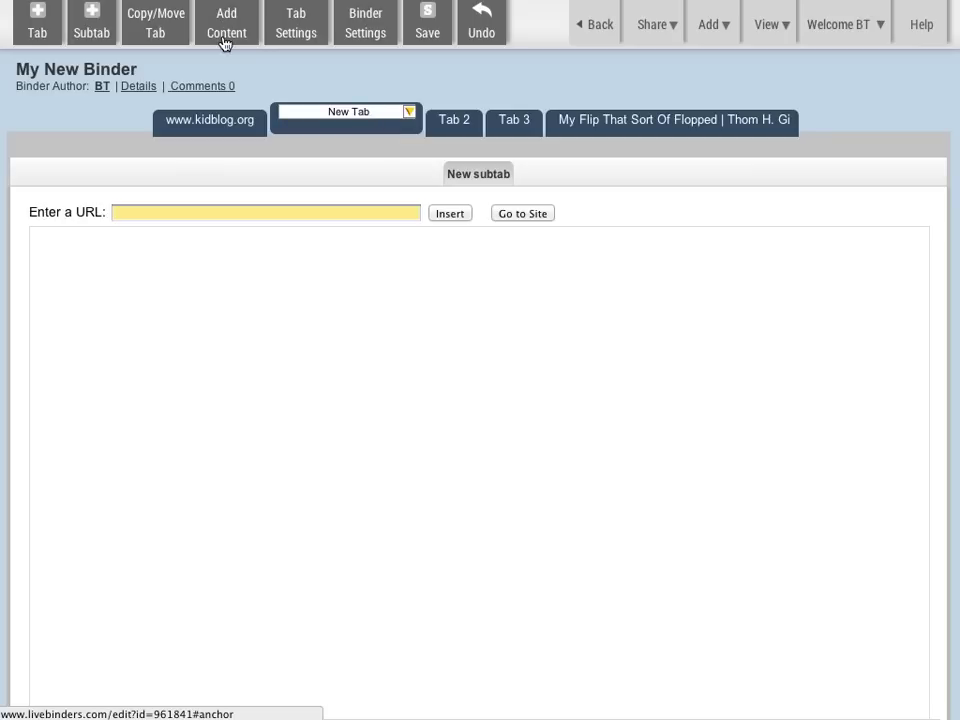
click(226, 42)
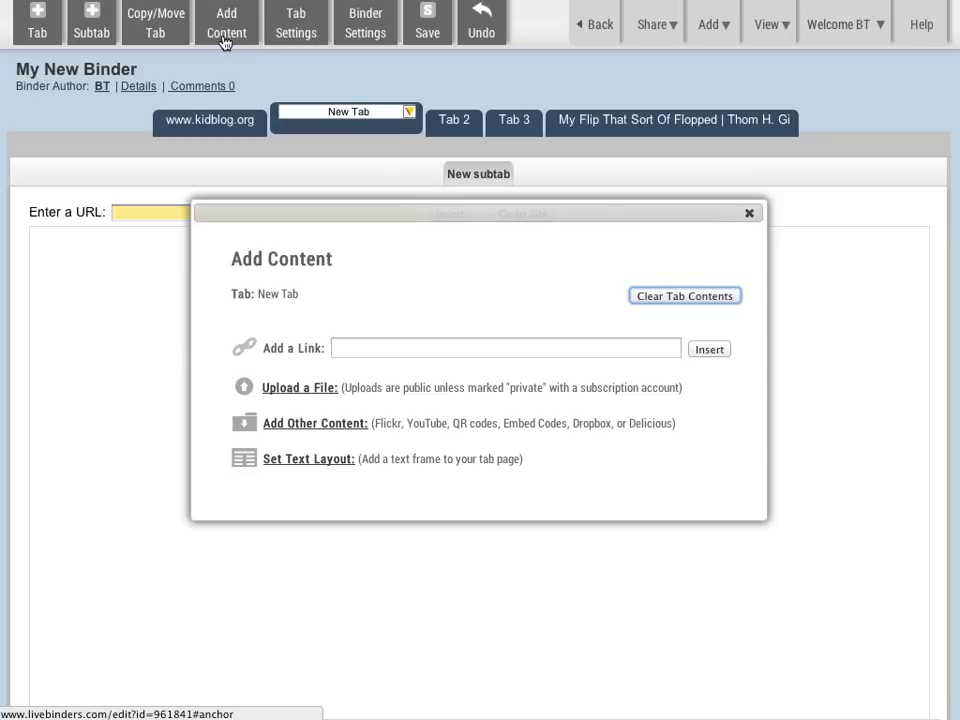
click(305, 390)
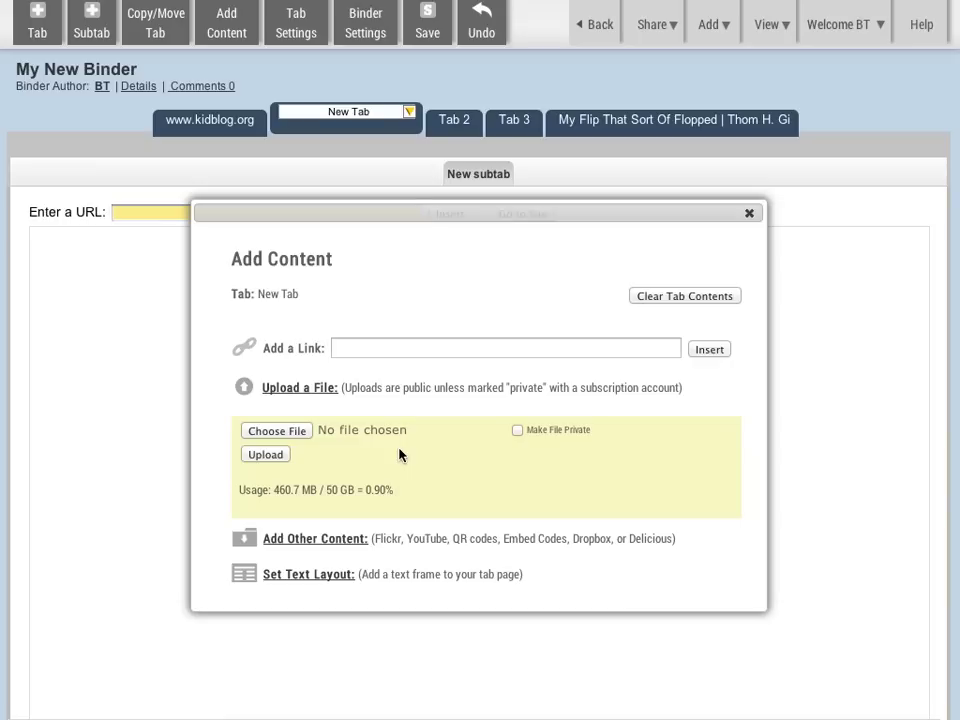
- Examine the other content sources for New Tab: Flickr, YouTube, QR Code, Embed Code, My Dropbox, My Delicious and My Binders
click(337, 544)
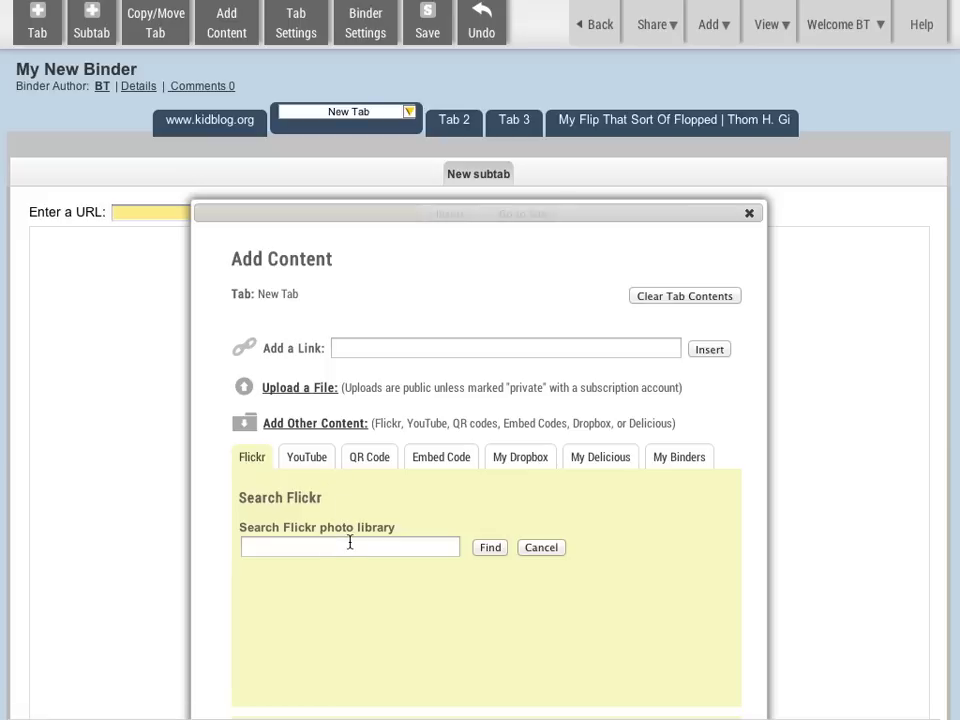
click(349, 542)
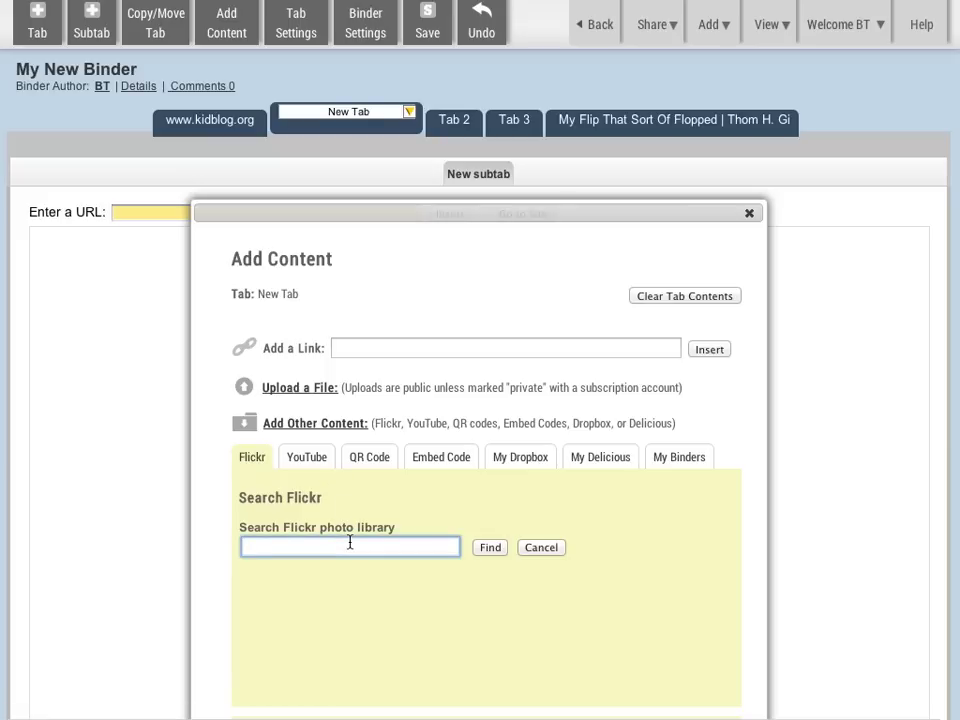
click(306, 461)
click(378, 461)
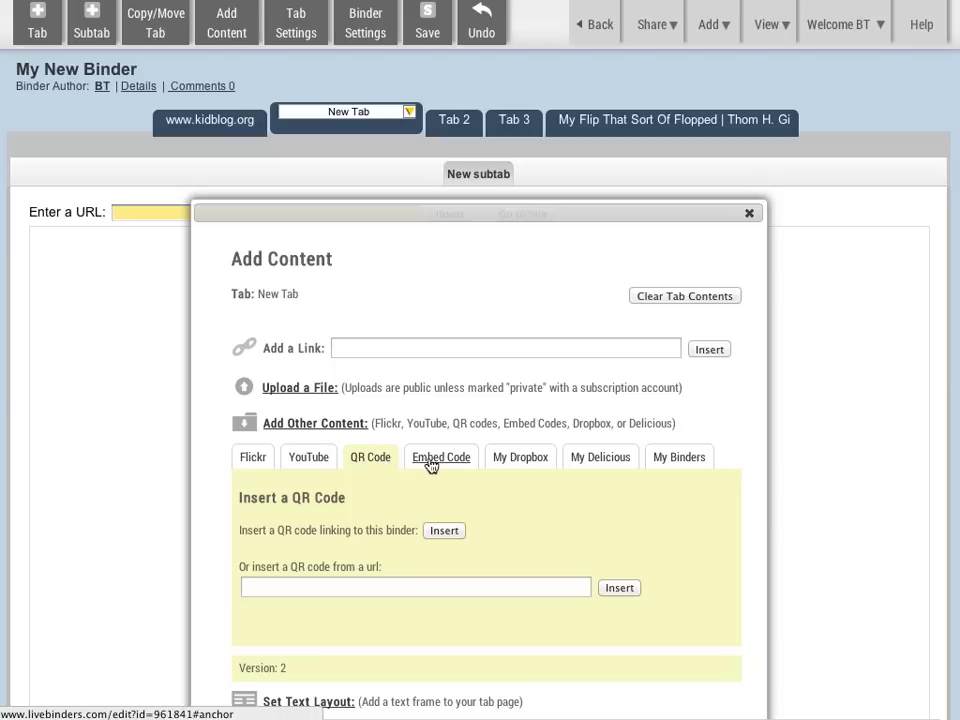
click(452, 462)
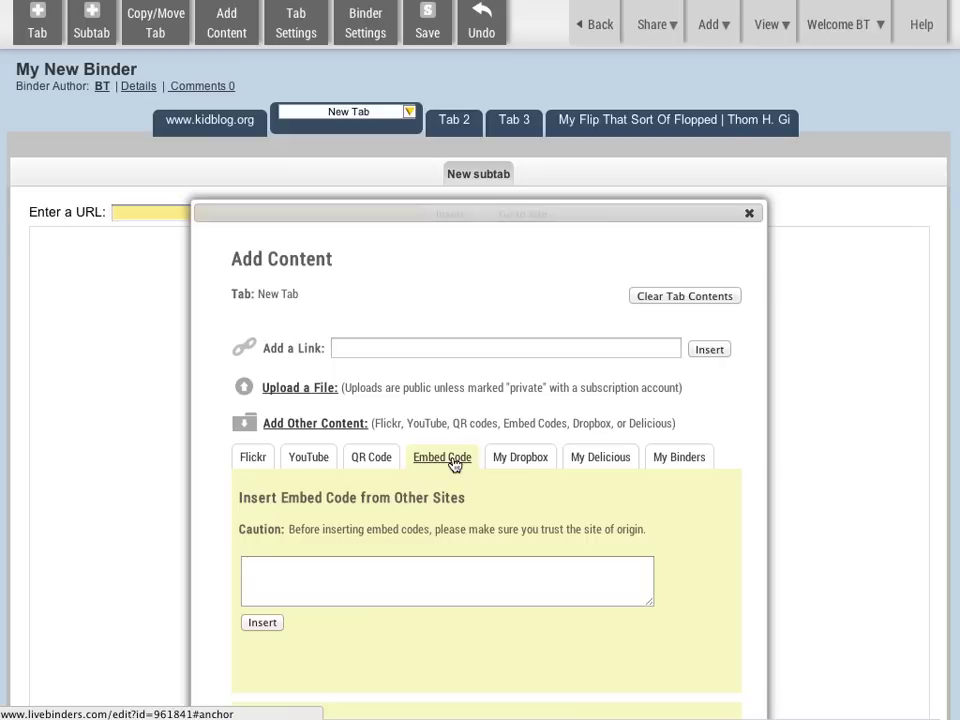
click(508, 464)
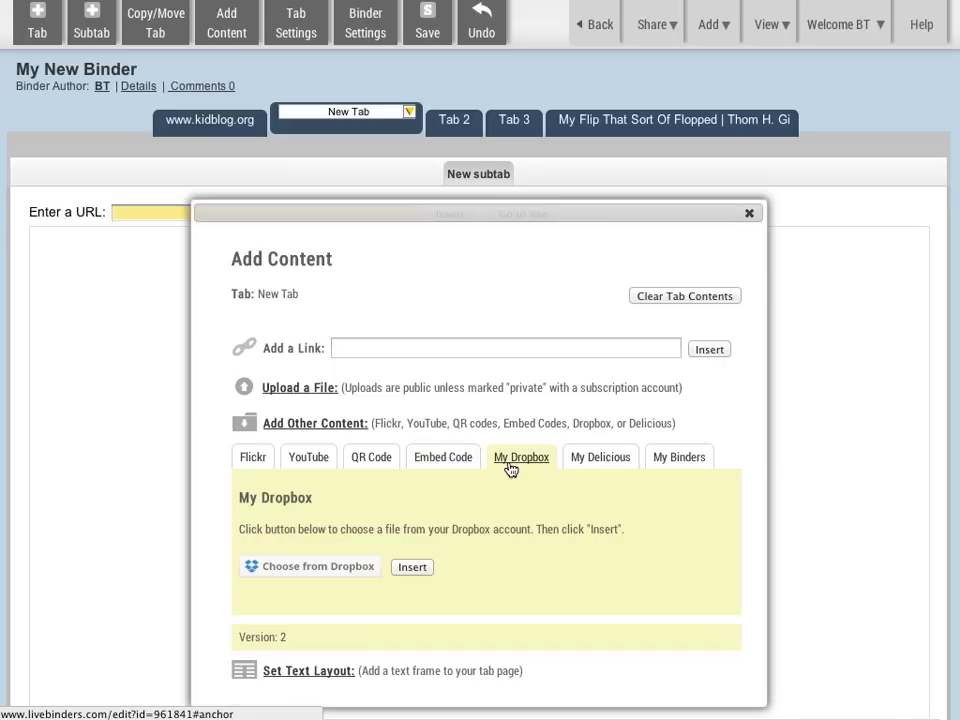
click(602, 466)
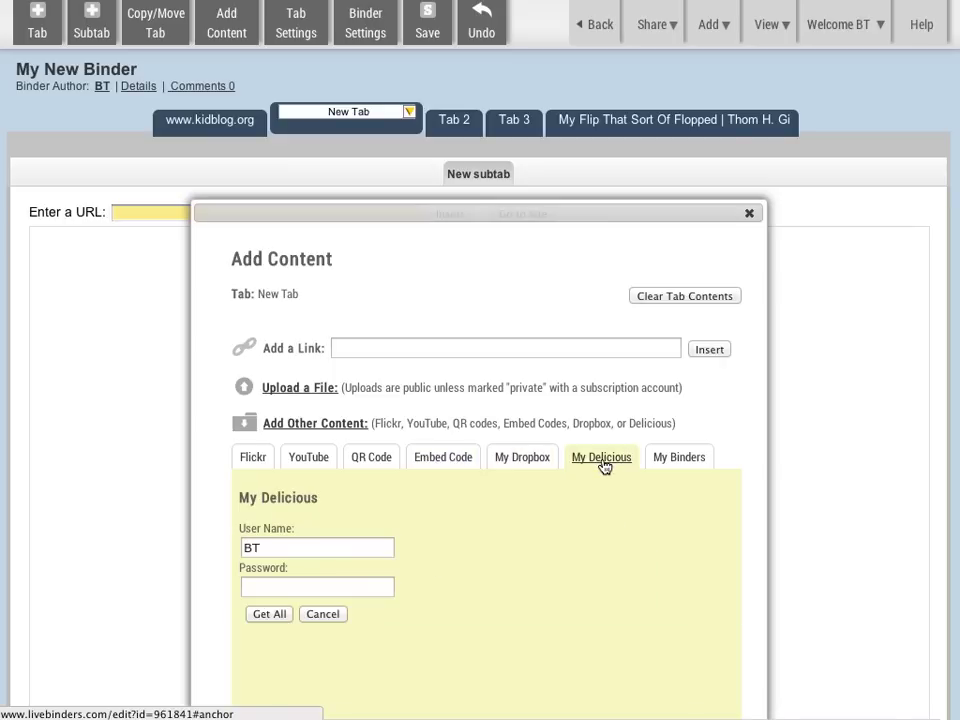
click(684, 464)
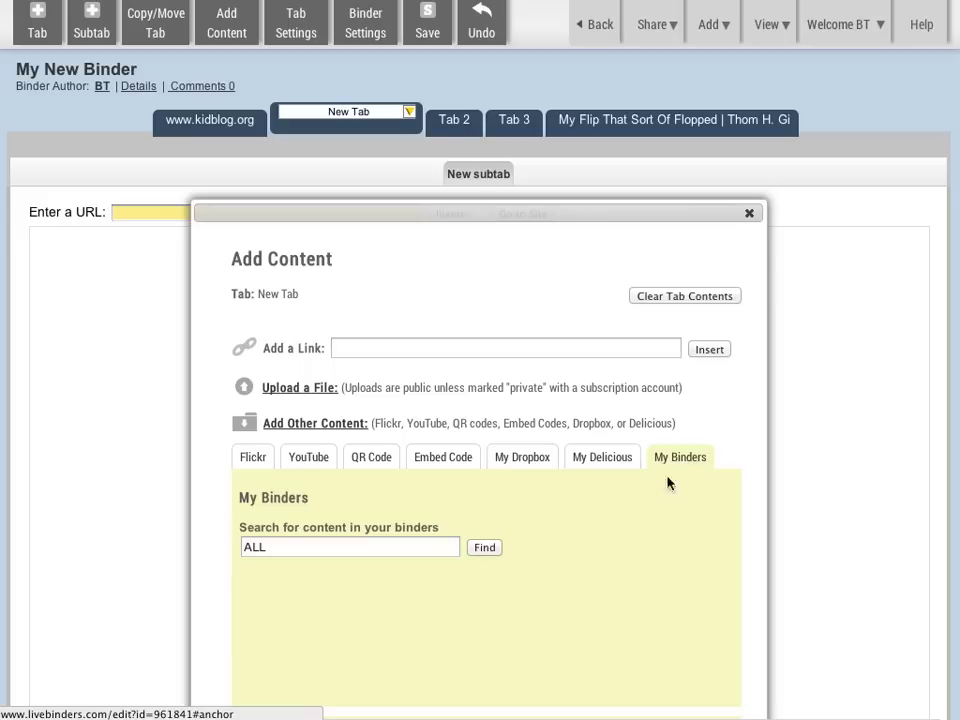
scroll(718, 472, down, 2)
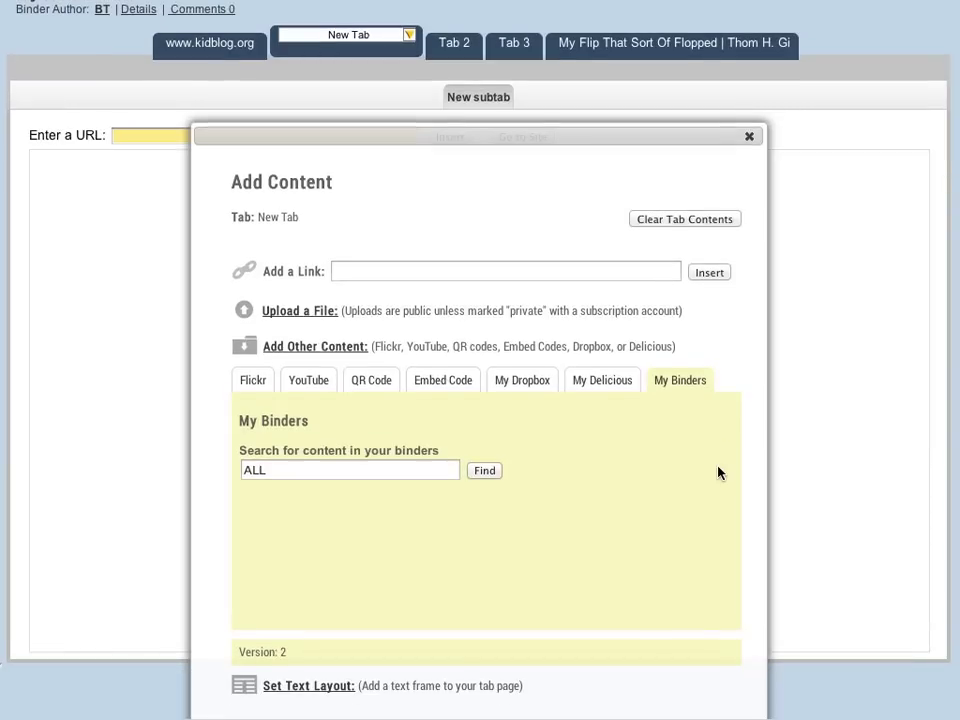
- Review the text layout templates offered for New Tab, and leave the Add Content options without choosing one
click(317, 688)
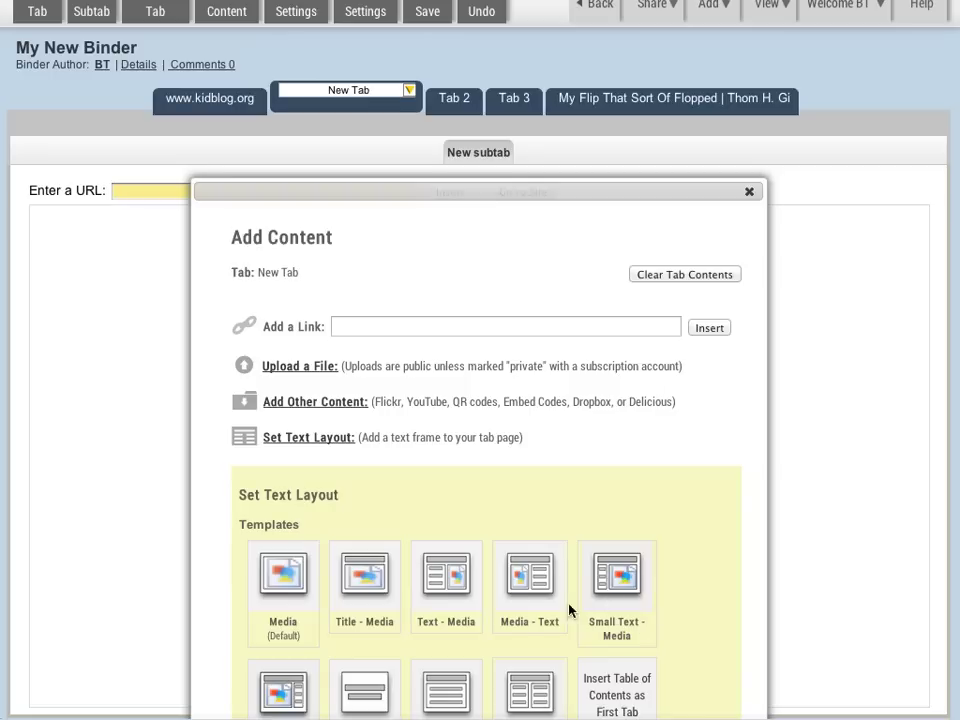
click(306, 444)
click(750, 192)
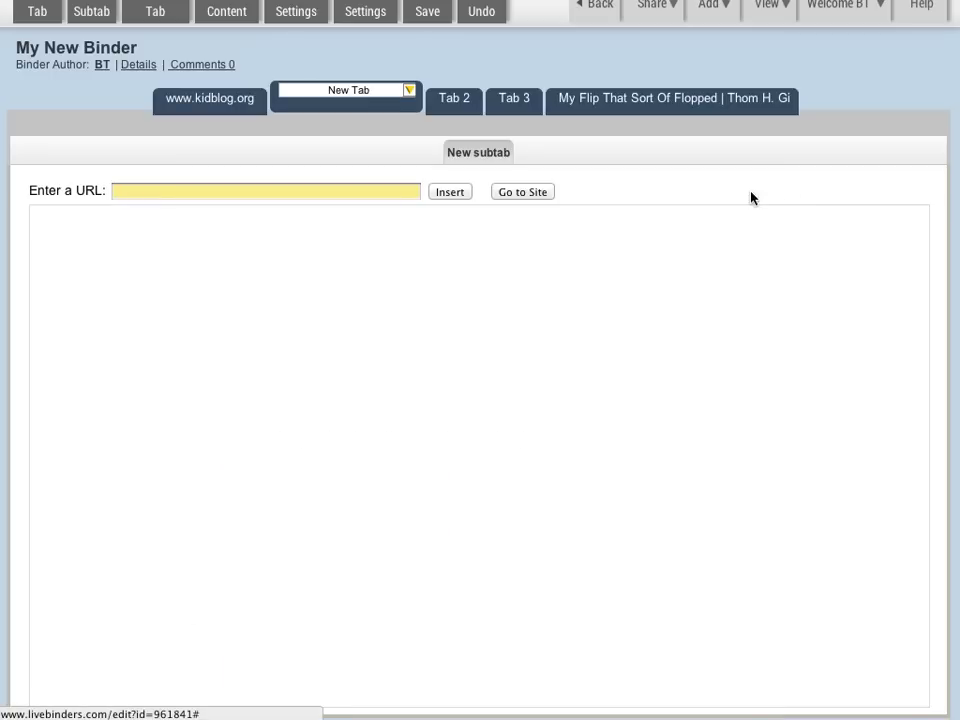
- Set the default tab color of the binder to a bright blue in the tab settings
scroll(600, 100, up, 1)
click(297, 30)
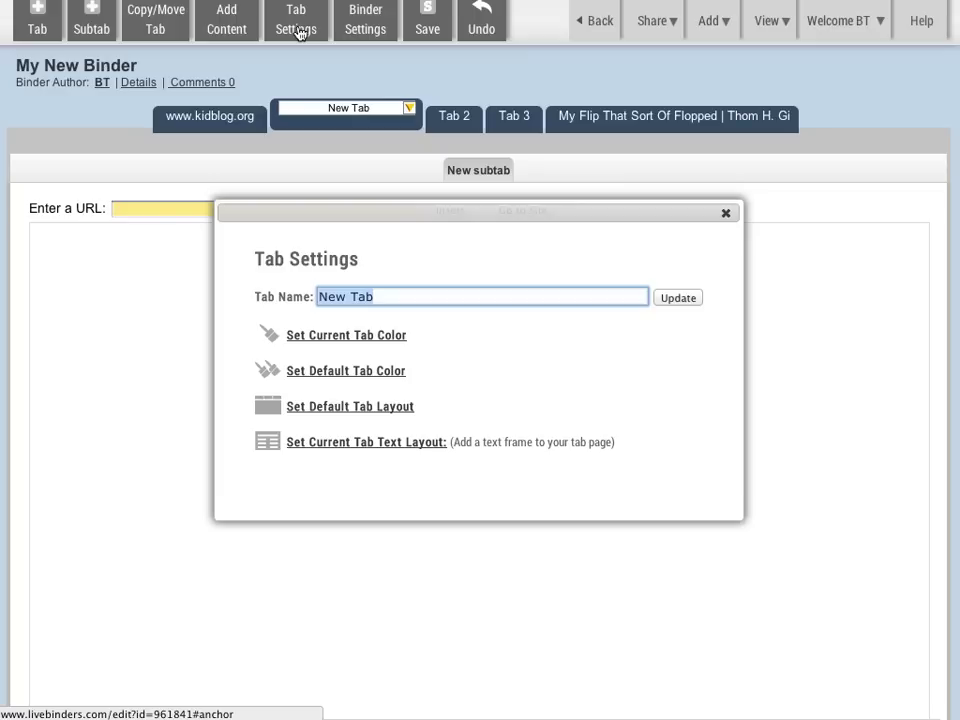
click(351, 374)
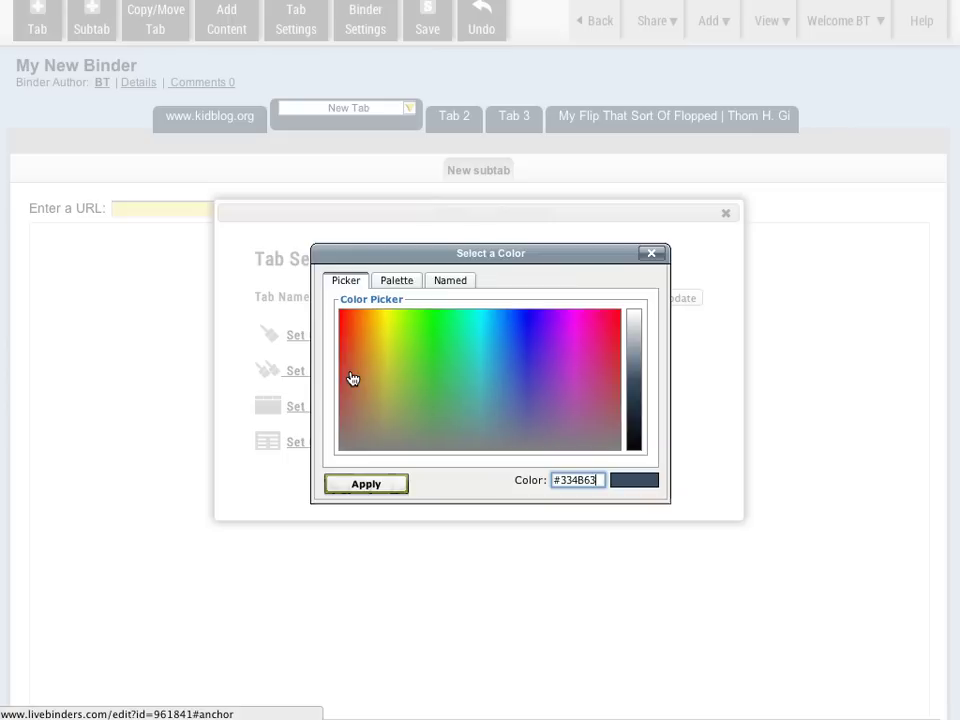
click(519, 348)
click(388, 484)
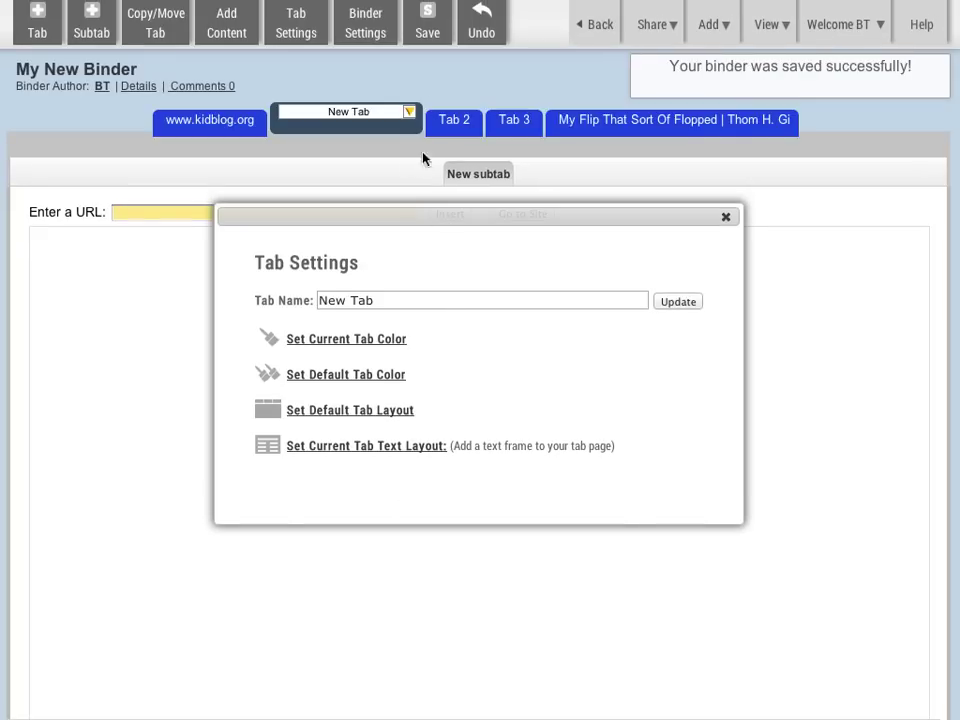
- Give only the current New Tab its own turquoise color, #21DDD2
click(370, 341)
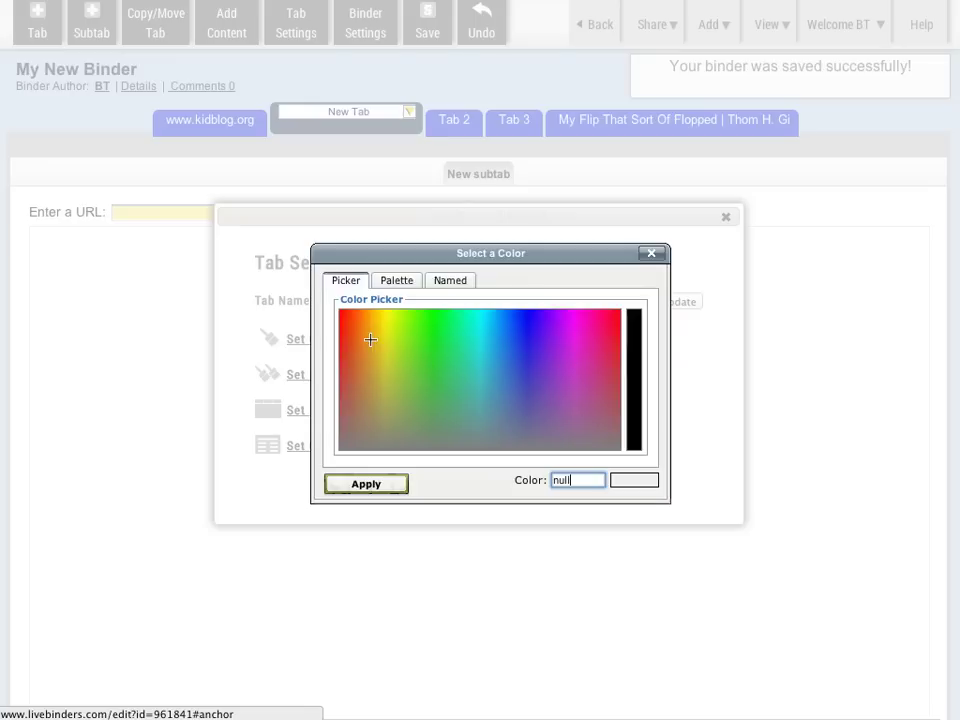
click(476, 345)
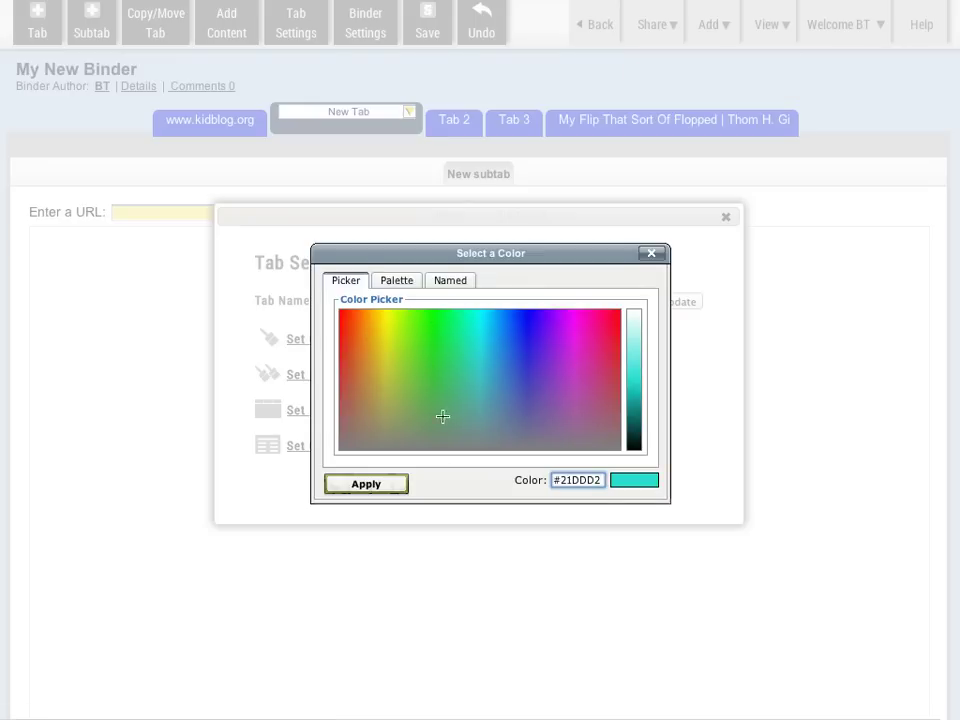
click(402, 485)
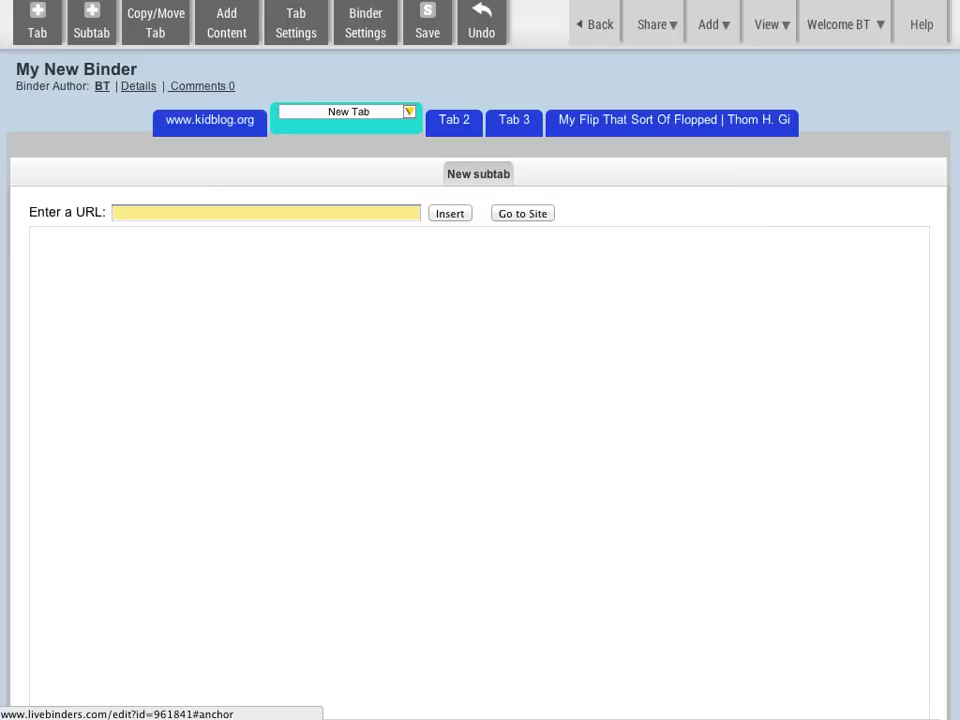
- Change the binder's background color to bright yellow in the binder settings
click(371, 41)
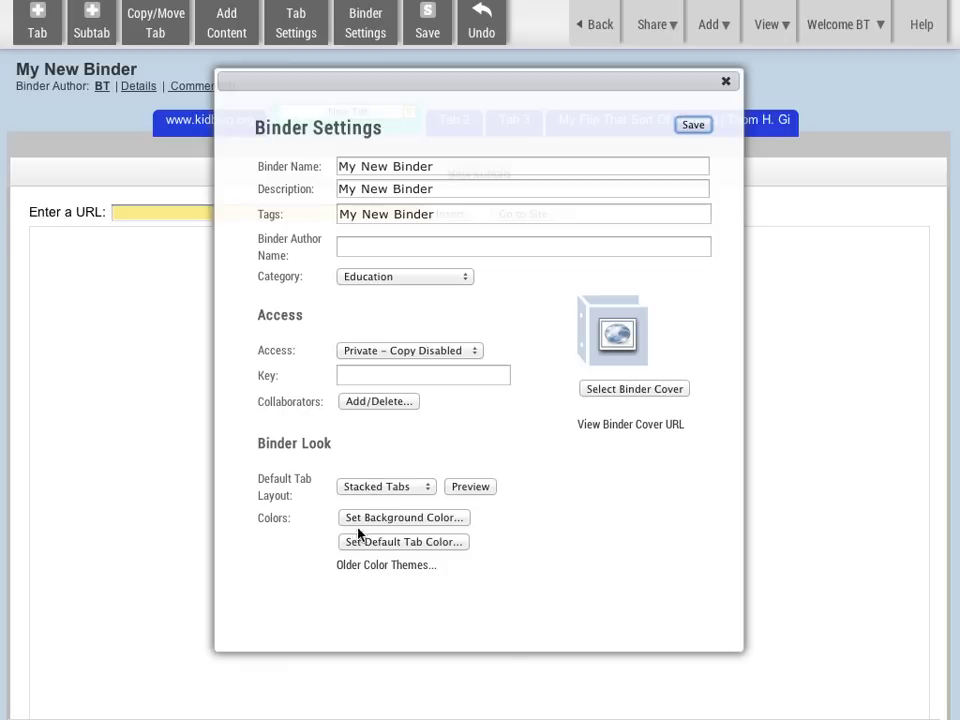
click(400, 518)
click(385, 396)
click(386, 484)
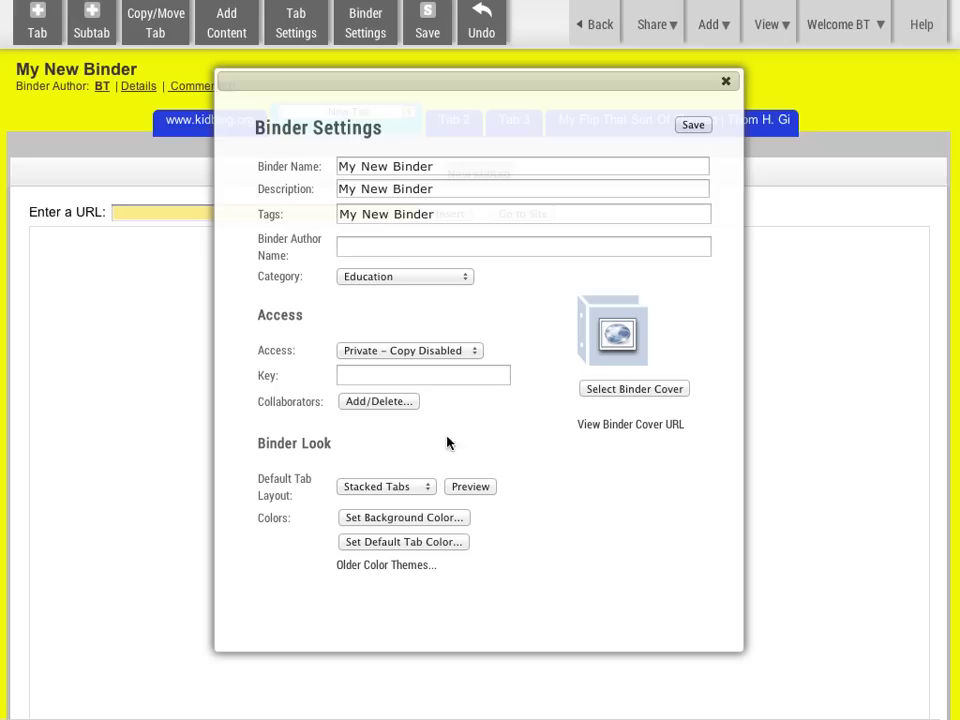
- Search Flickr for "school bus", use the First Student #B43 photo as the binder cover, and close the binder settings
click(636, 390)
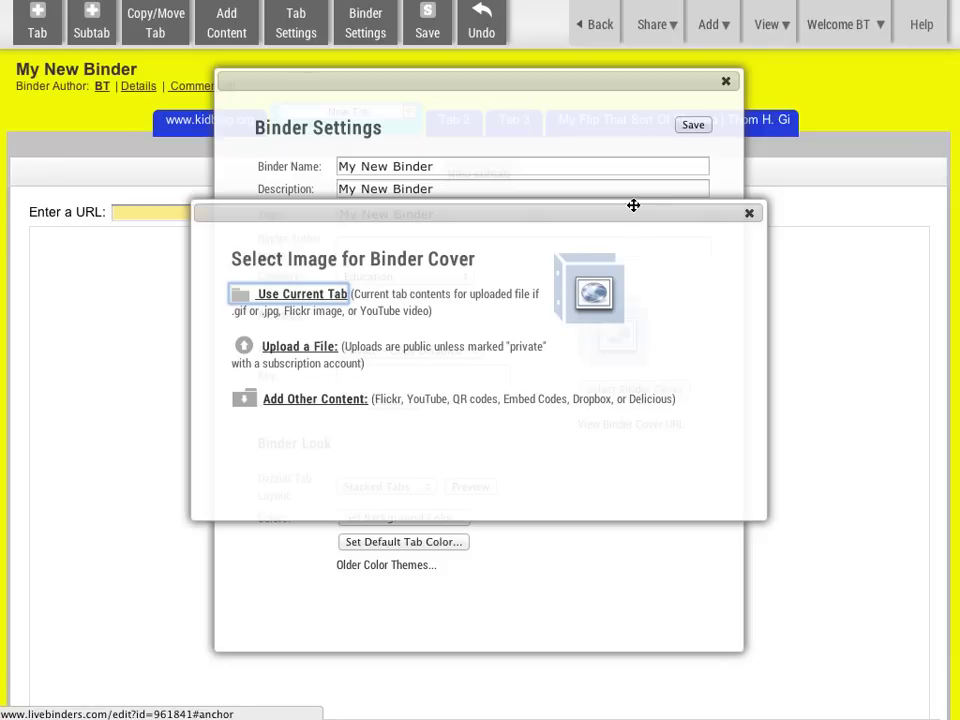
click(336, 400)
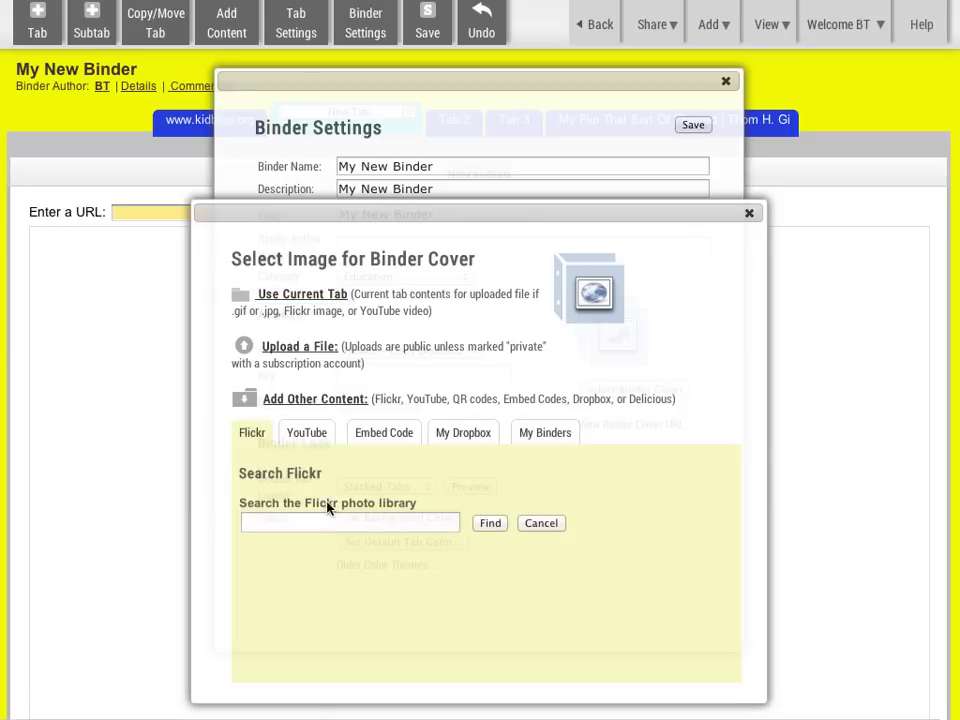
click(319, 521)
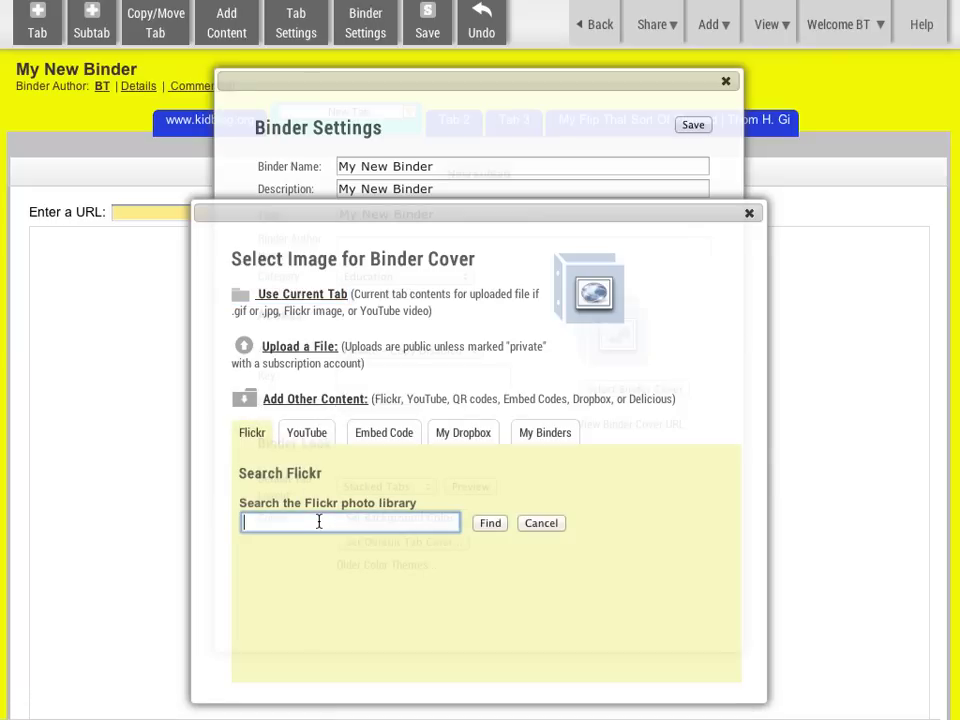
text(school bus)
click(489, 522)
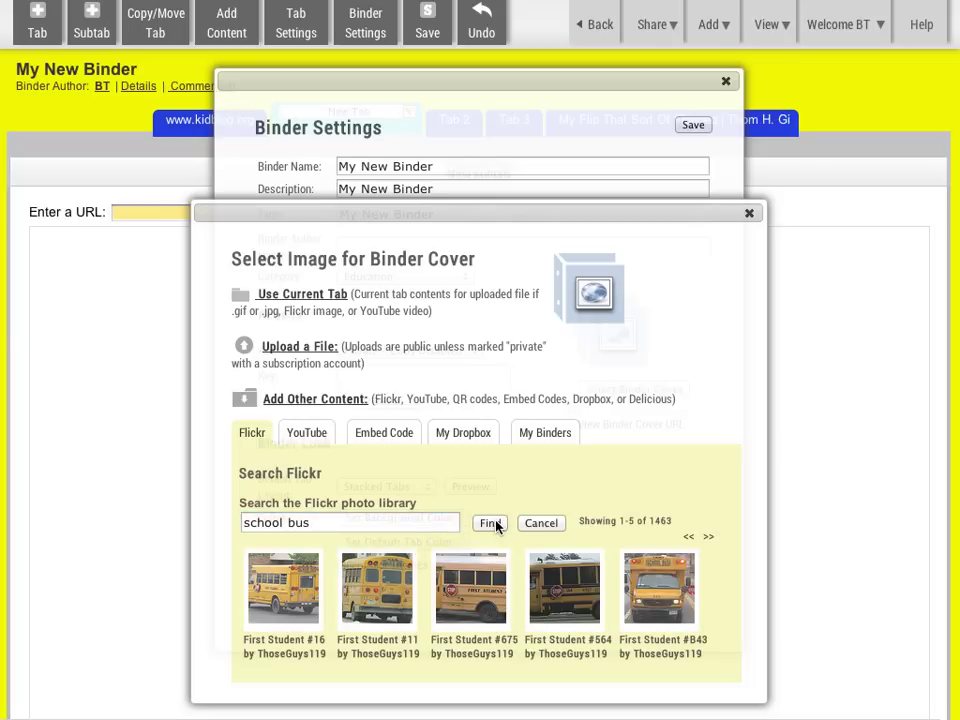
click(651, 601)
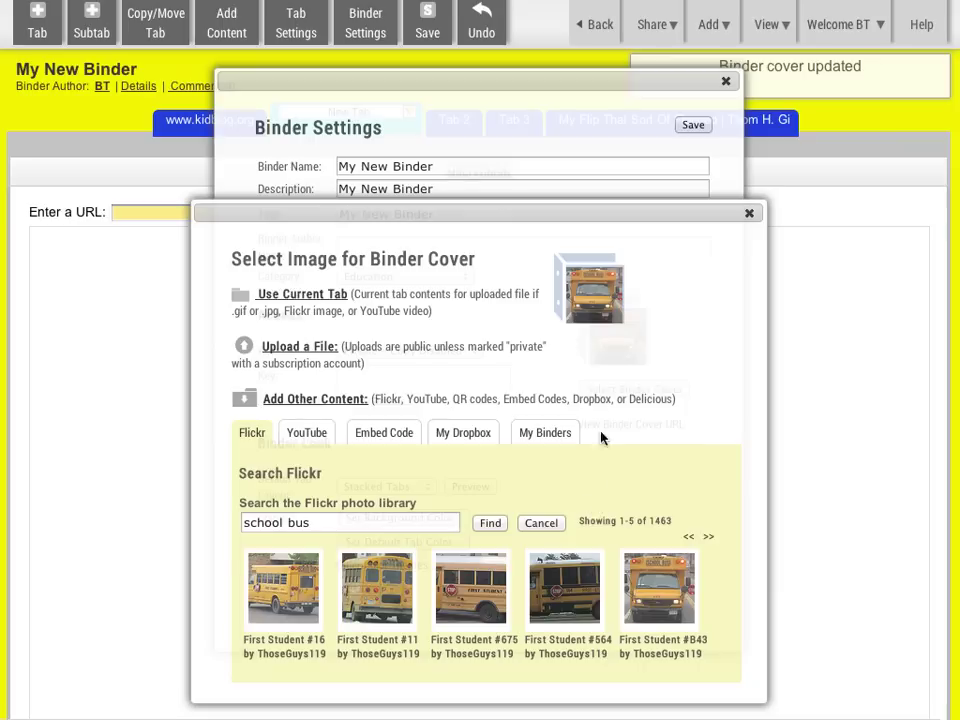
click(750, 216)
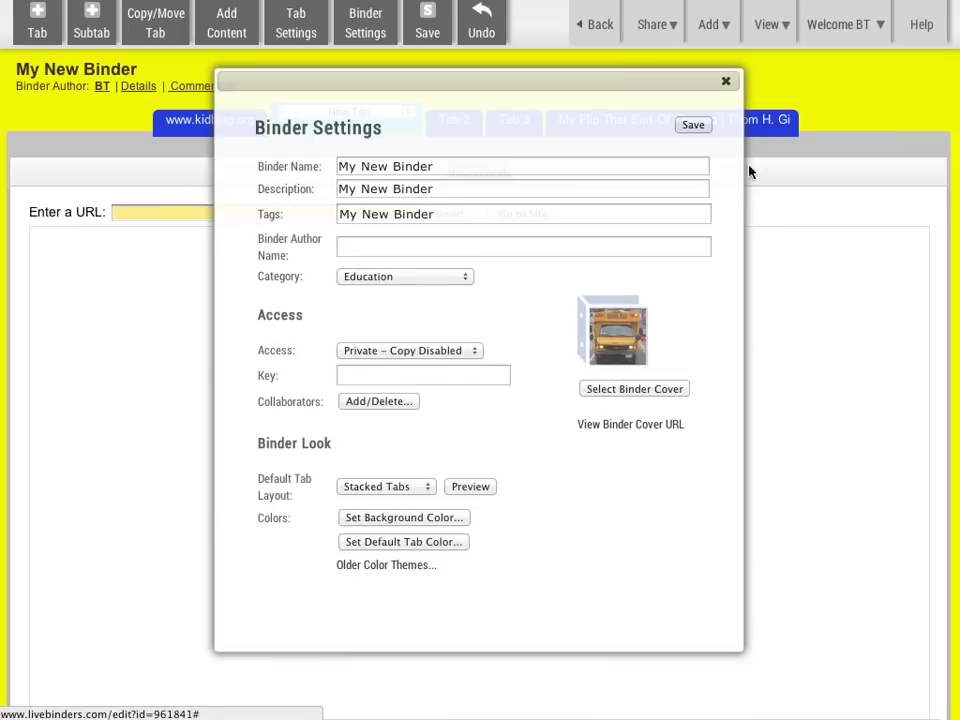
click(728, 81)
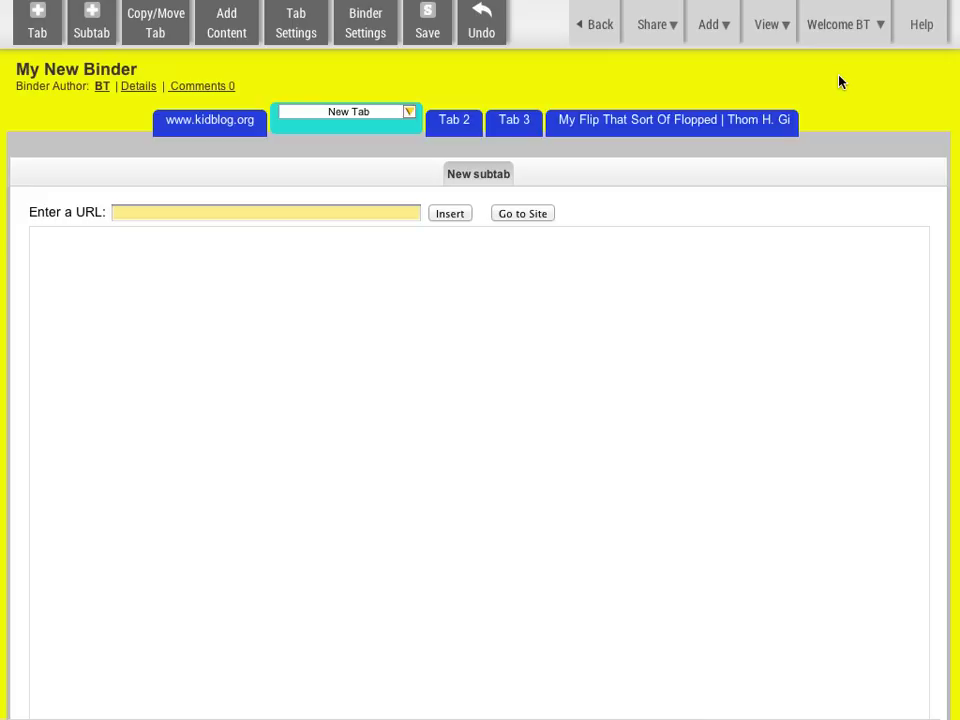
- Examine the binder's sharing links, including the additional link and embed options and the link to the current tab
click(658, 28)
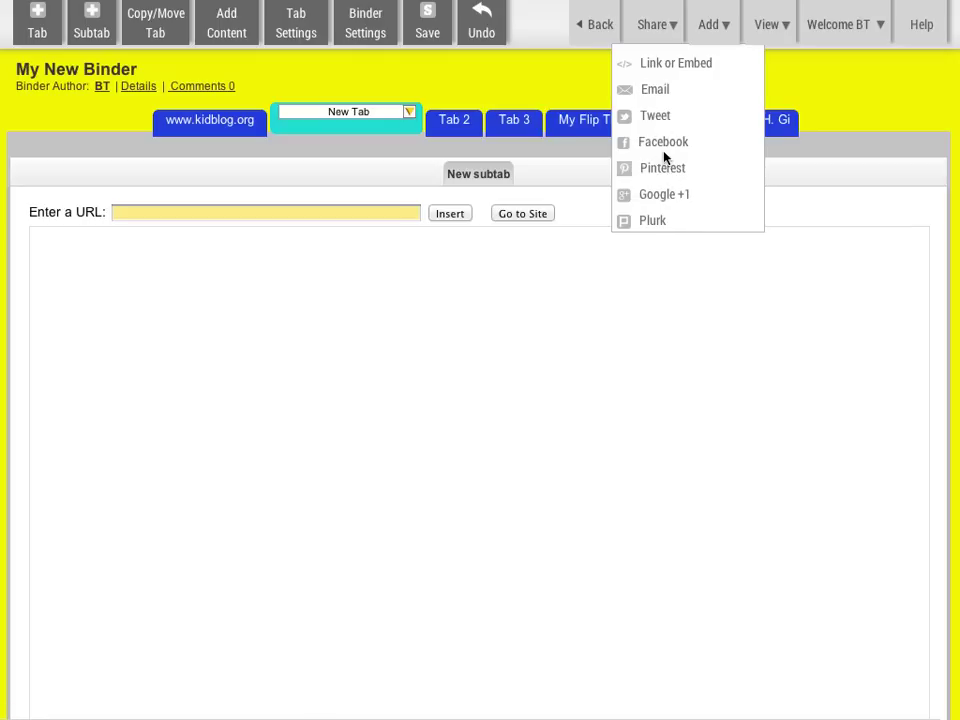
click(667, 64)
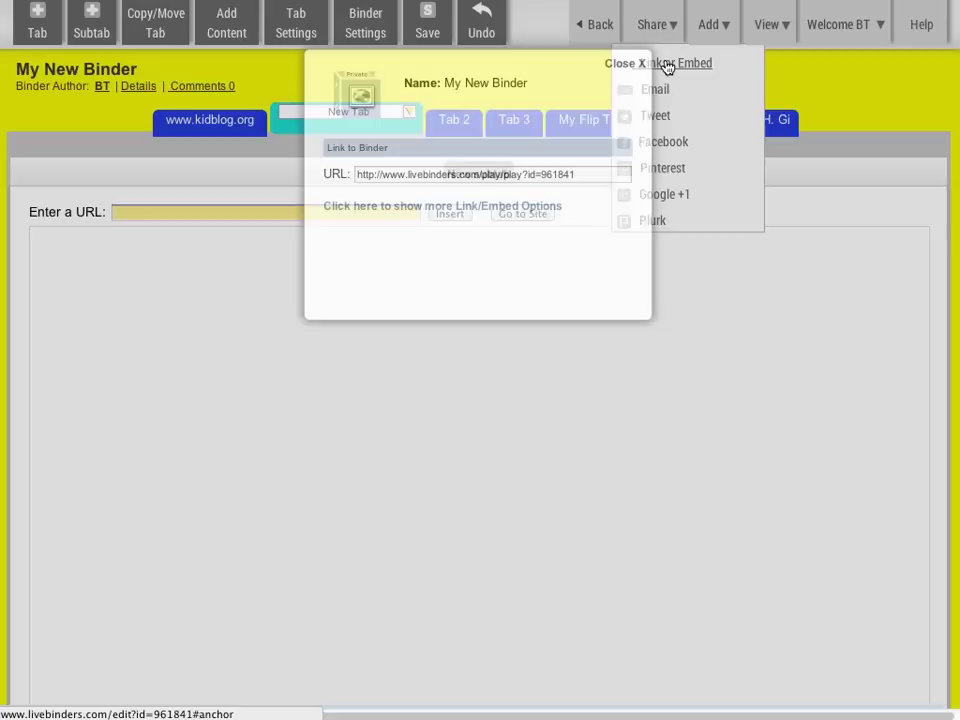
click(500, 174)
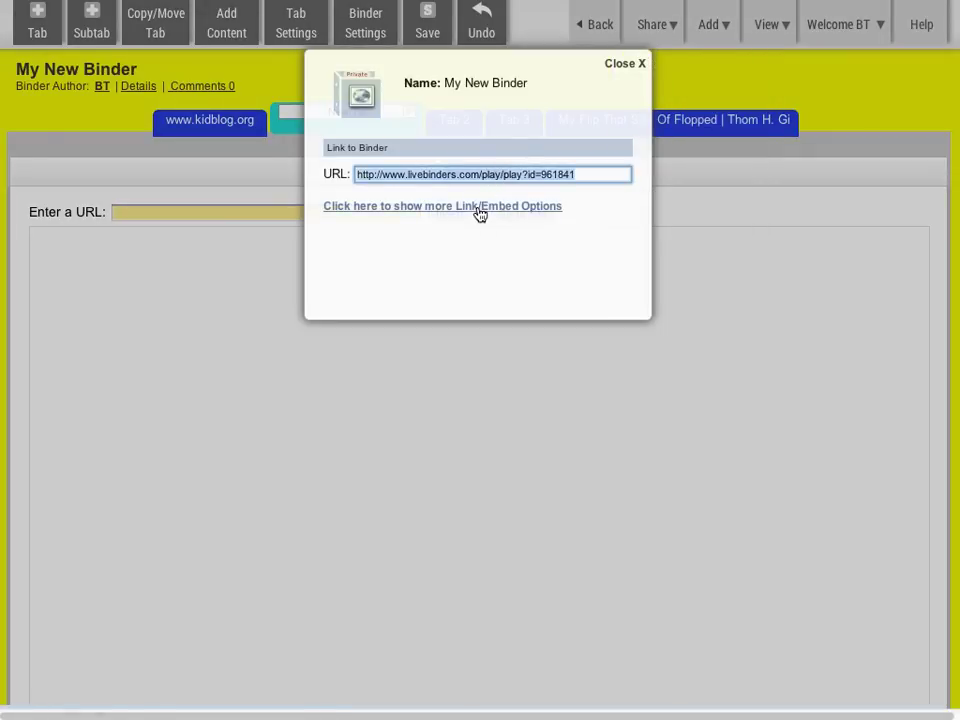
click(480, 210)
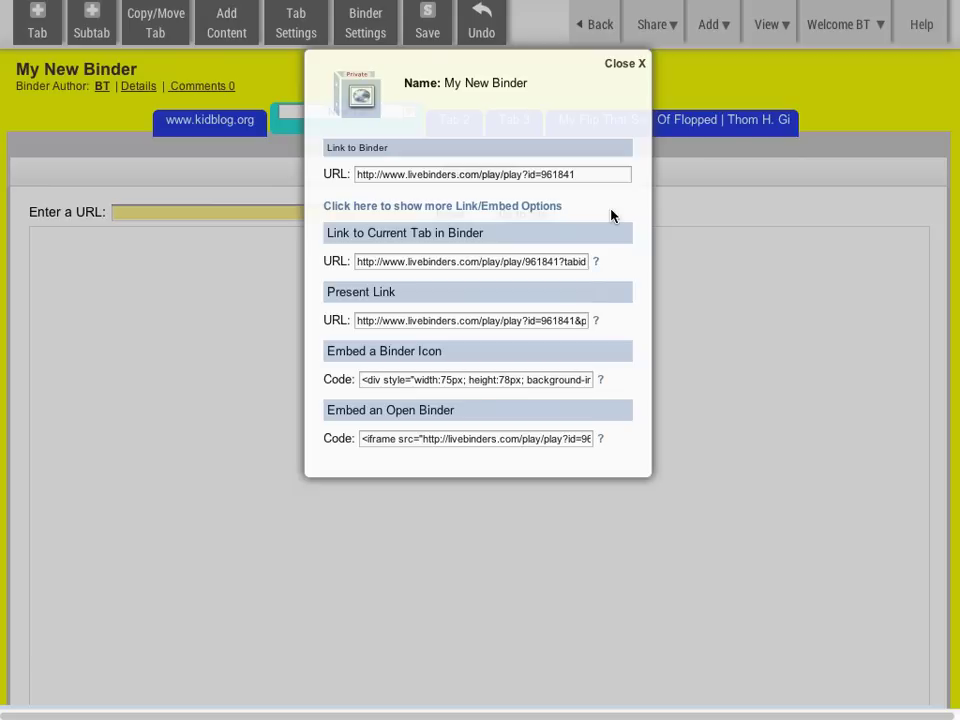
click(516, 262)
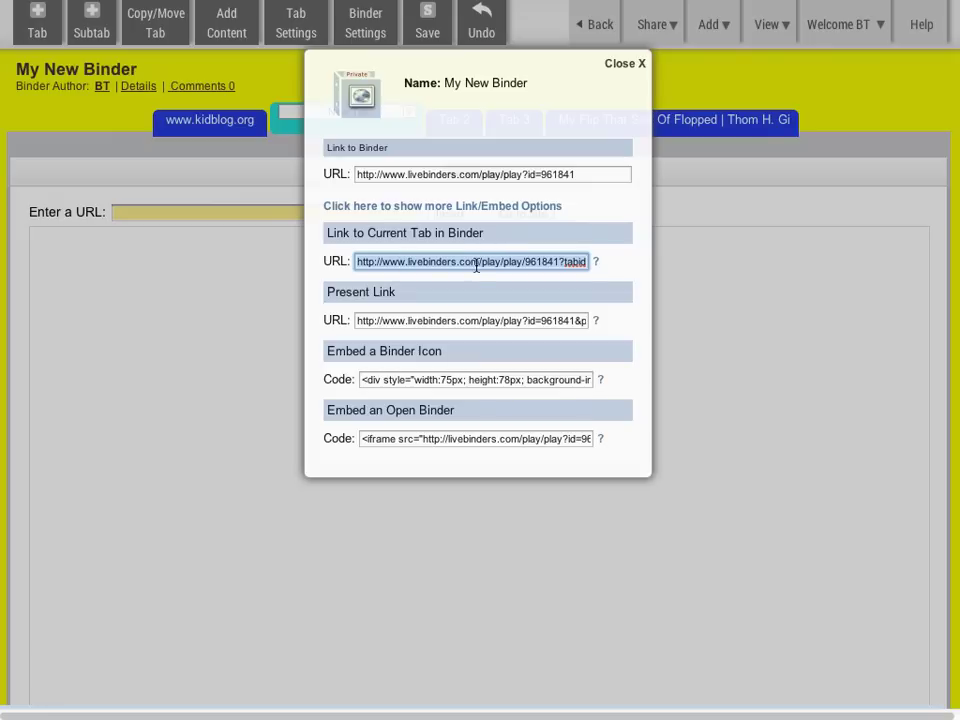
click(636, 66)
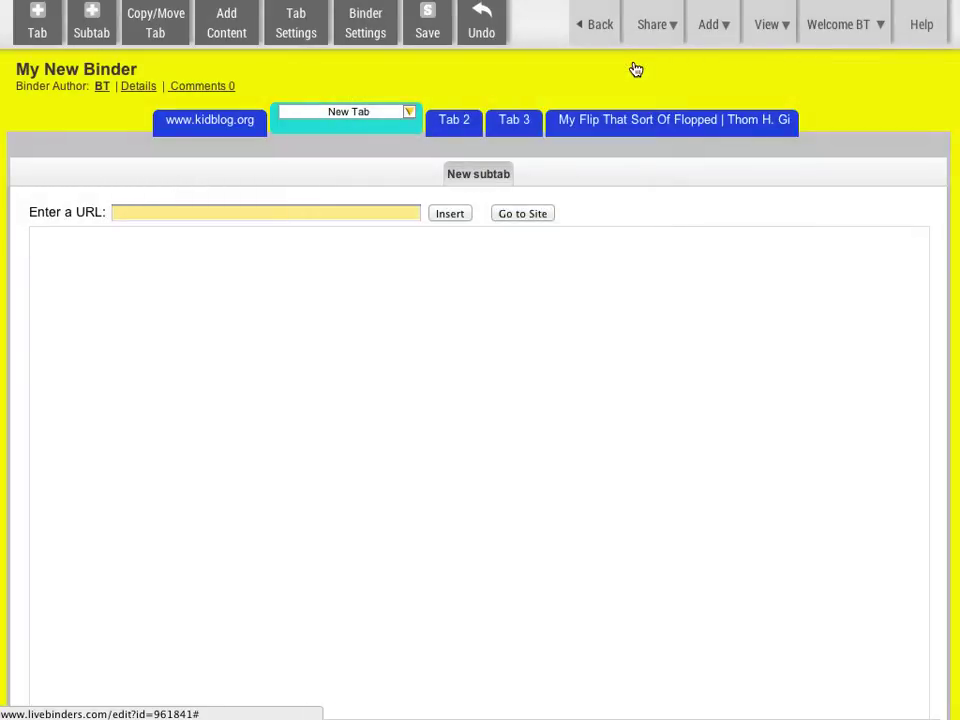